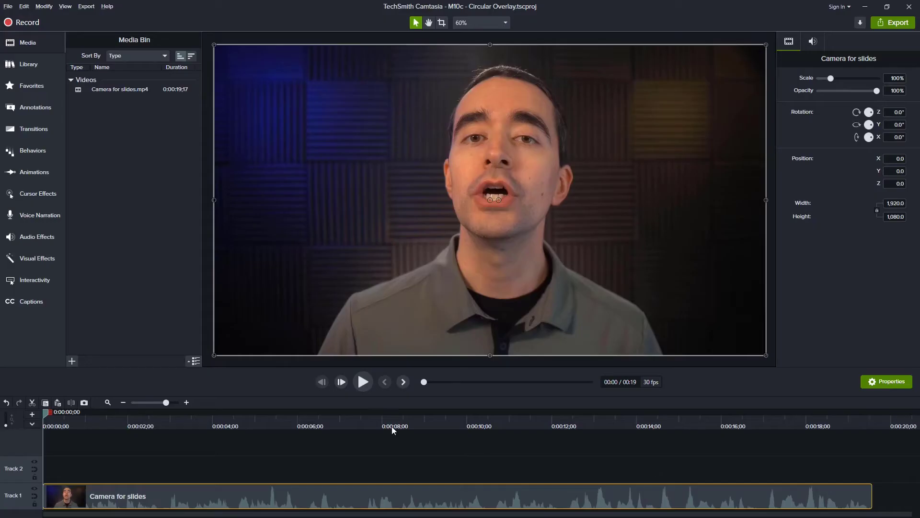
Step: Move the playhead to about 0:00:07;17 in the talking-head clip
left_click_drag(283, 424, 365, 426)
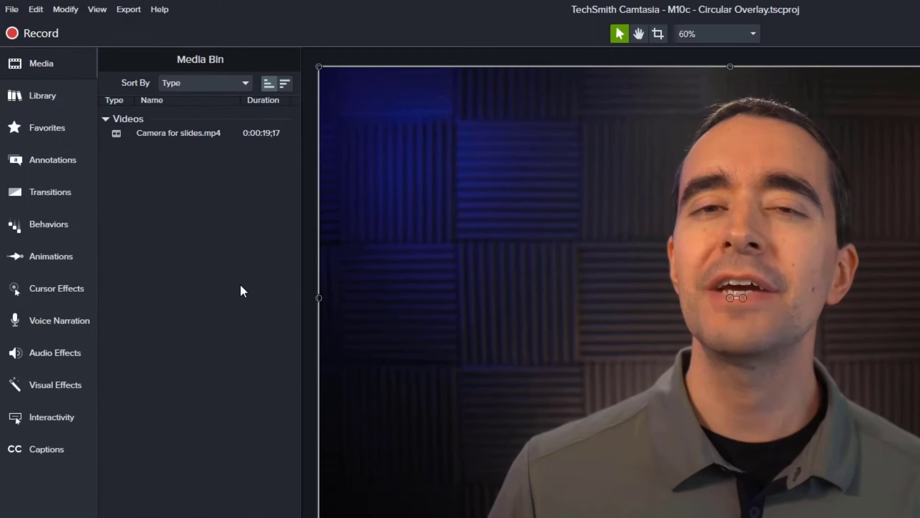
Step: Place the yellow circle from the Bold shape style set over the presenter's face
left_click(51, 167)
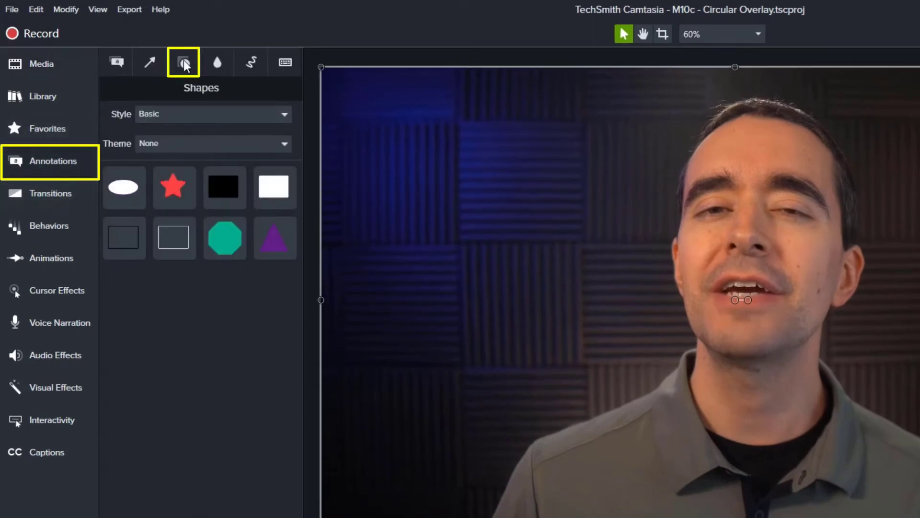
left_click(188, 117)
left_click(169, 180)
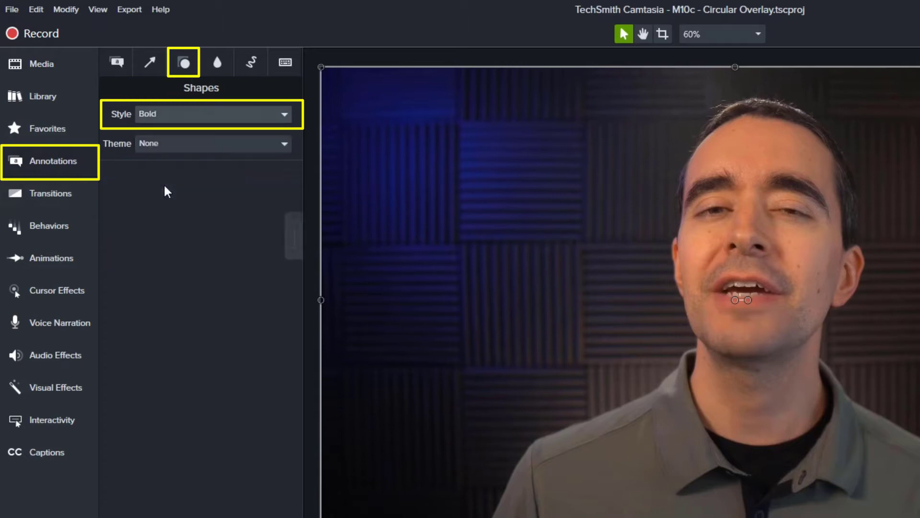
left_click_drag(124, 188, 279, 295)
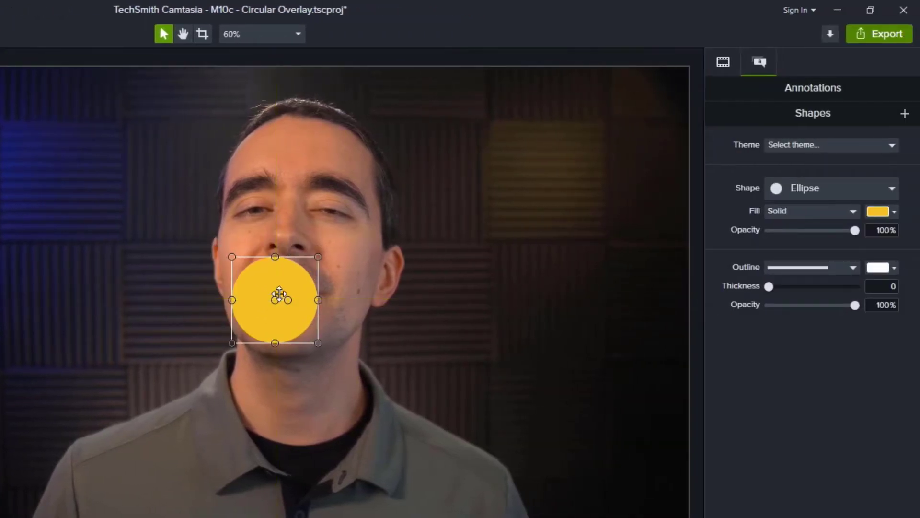
Step: Resize the yellow circle to 2200 × 2200 so it covers the whole video frame
left_click(724, 61)
left_click(872, 305)
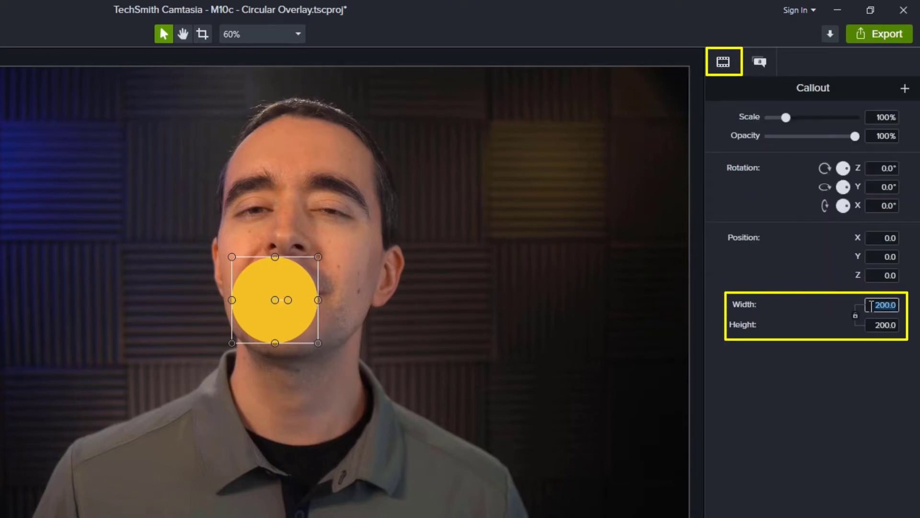
left_click(873, 326)
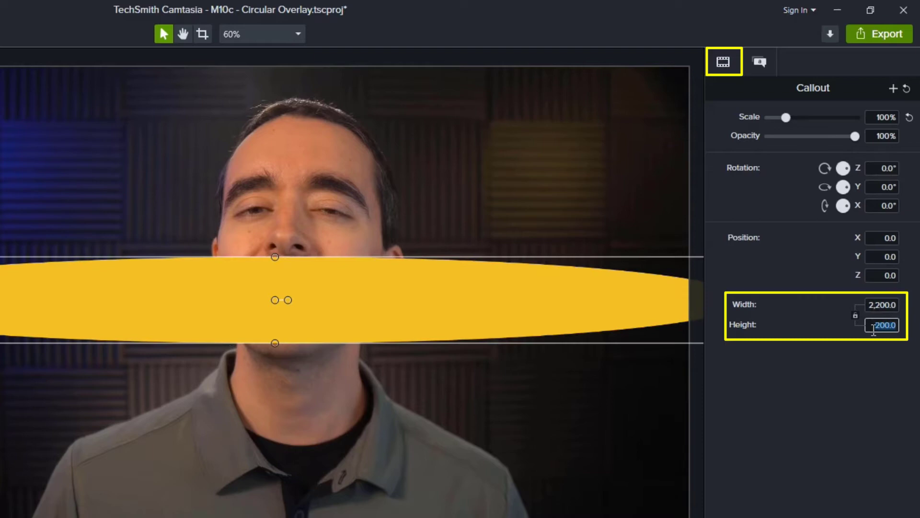
type("2200")
key("Tab")
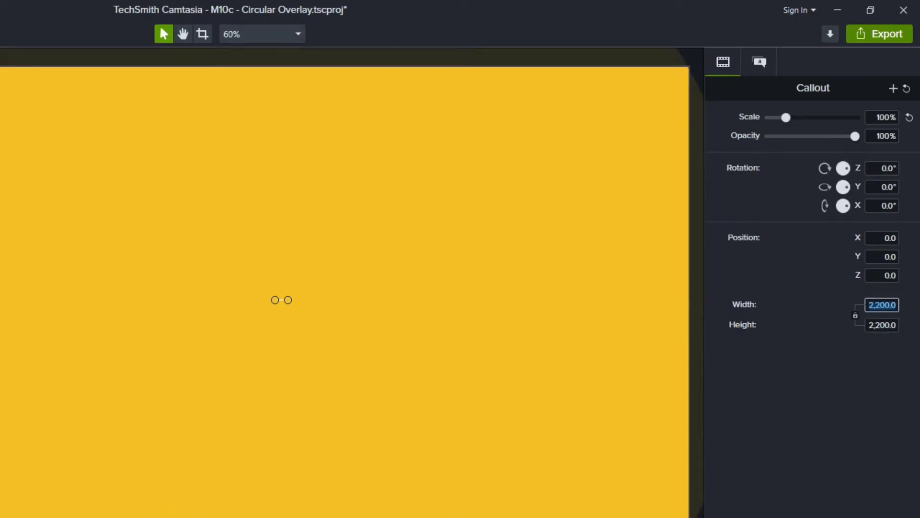
left_click(324, 325)
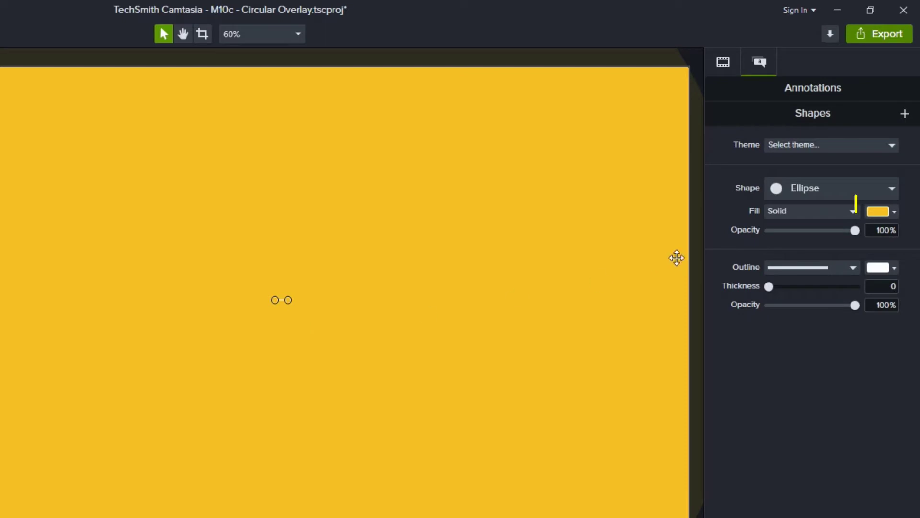
Step: Fill the circle dark green and lower its opacity to about 66%
left_click(894, 214)
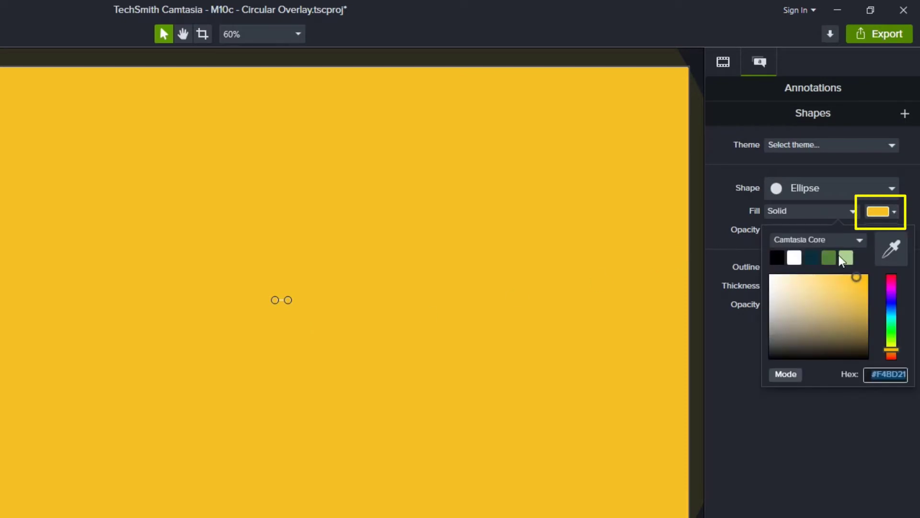
left_click(829, 259)
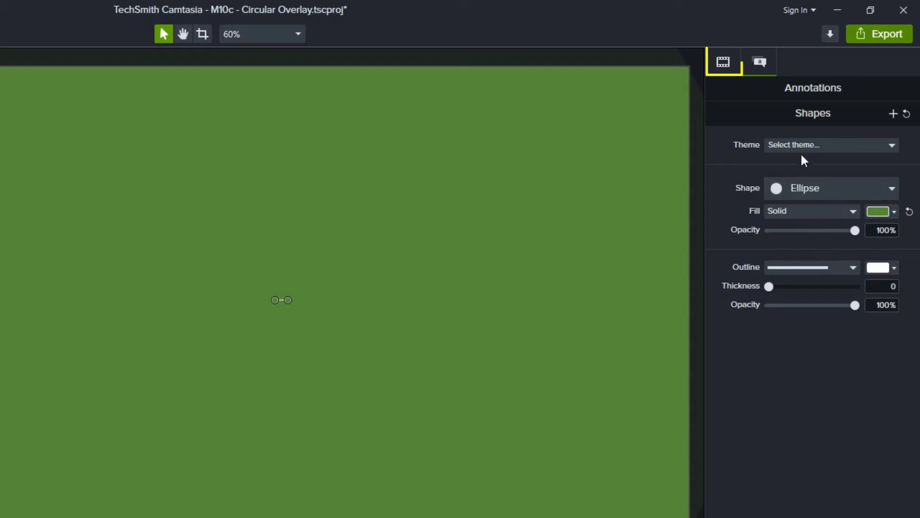
left_click(736, 72)
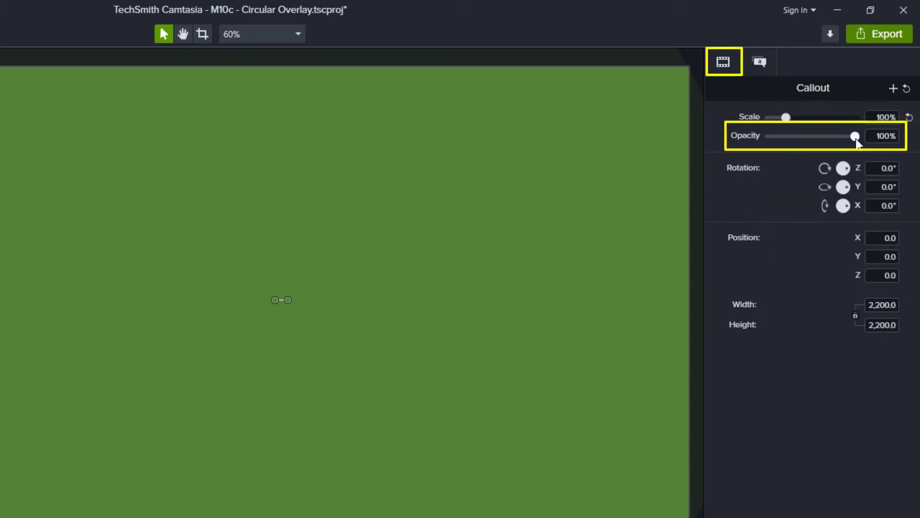
left_click_drag(853, 139, 829, 141)
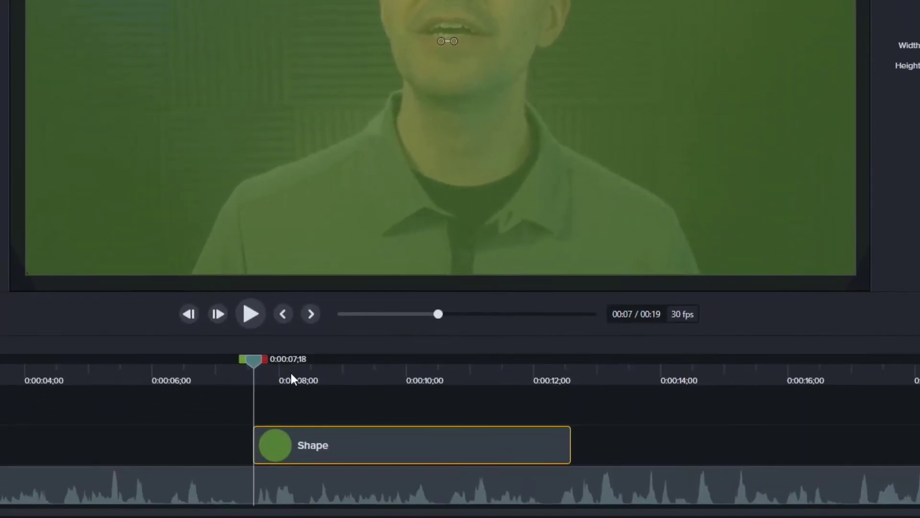
Step: Animate the green circle from 1% scale at its clip start up to full-frame size
left_click_drag(293, 374, 388, 376)
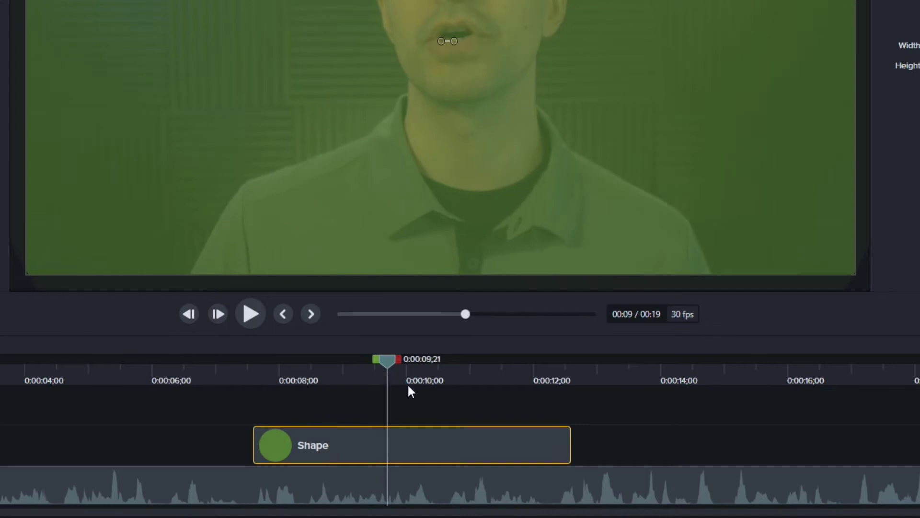
left_click(411, 378)
key("shift+a")
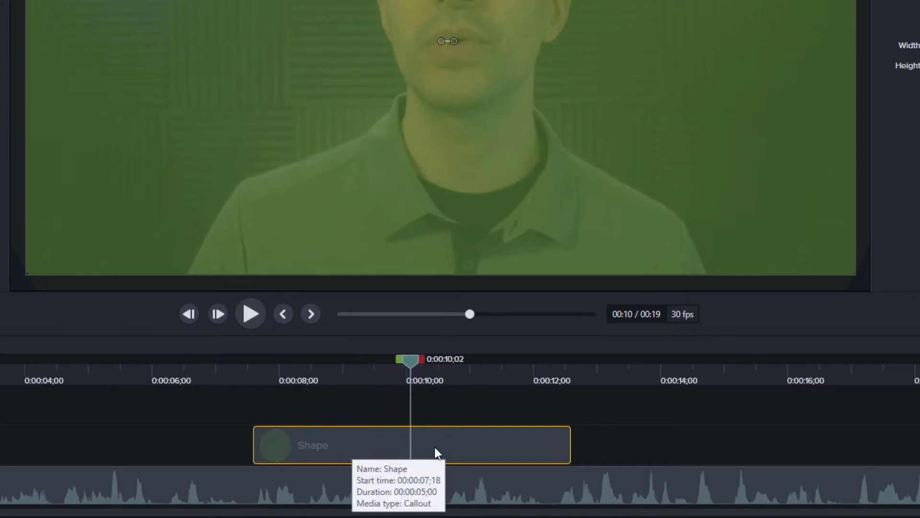
left_click_drag(398, 446, 283, 445)
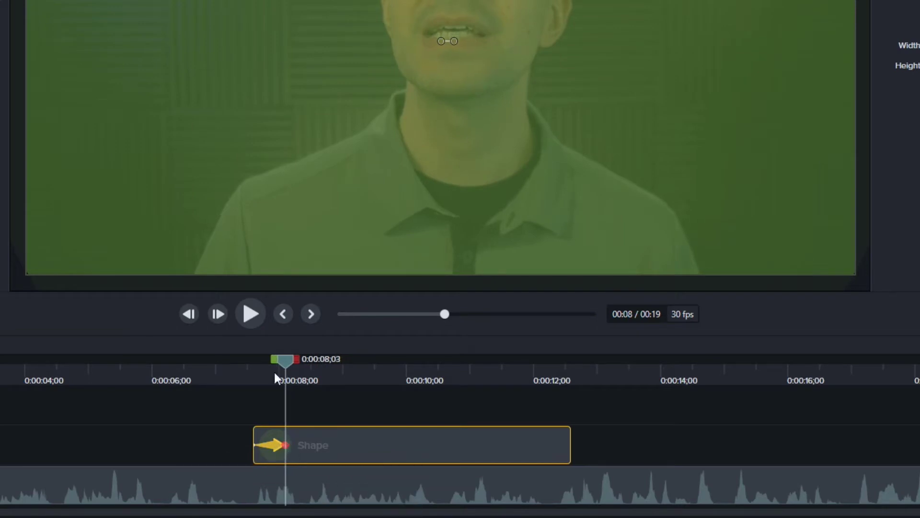
left_click_drag(284, 361, 252, 364)
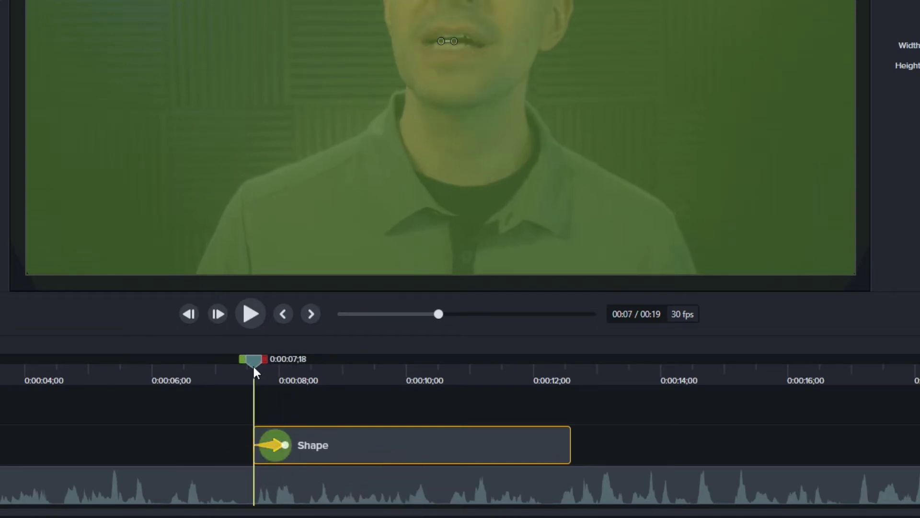
left_click(336, 440)
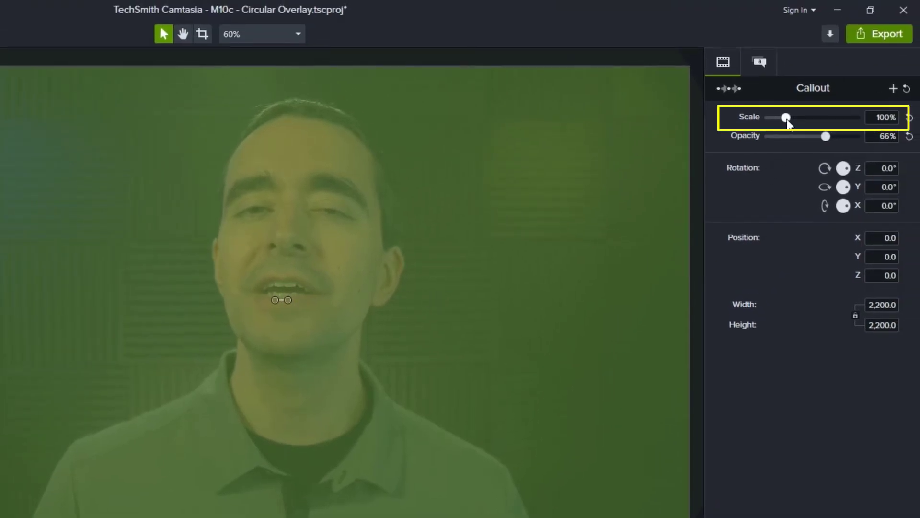
left_click_drag(786, 120, 756, 124)
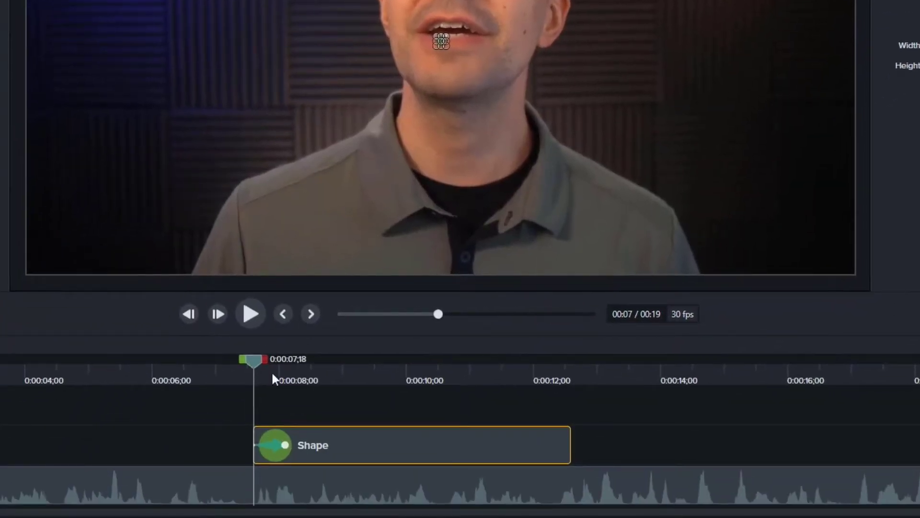
Step: Copy the animated circle clip and paste two copies, each a few frames later
right_click(346, 446)
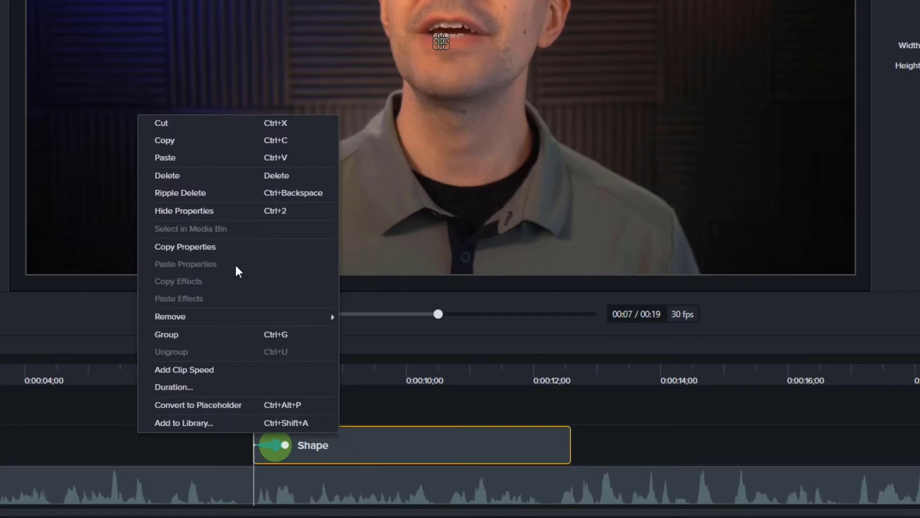
left_click(192, 140)
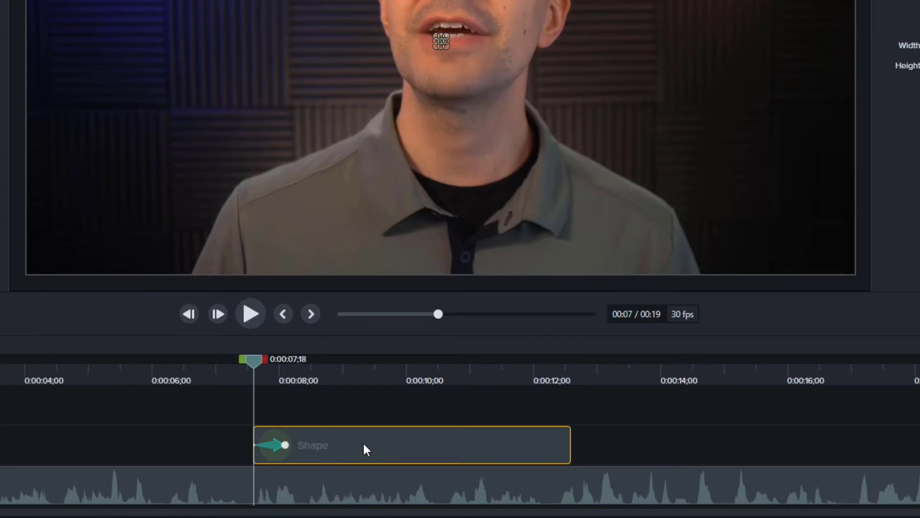
key("period")
key("period")
key("period")
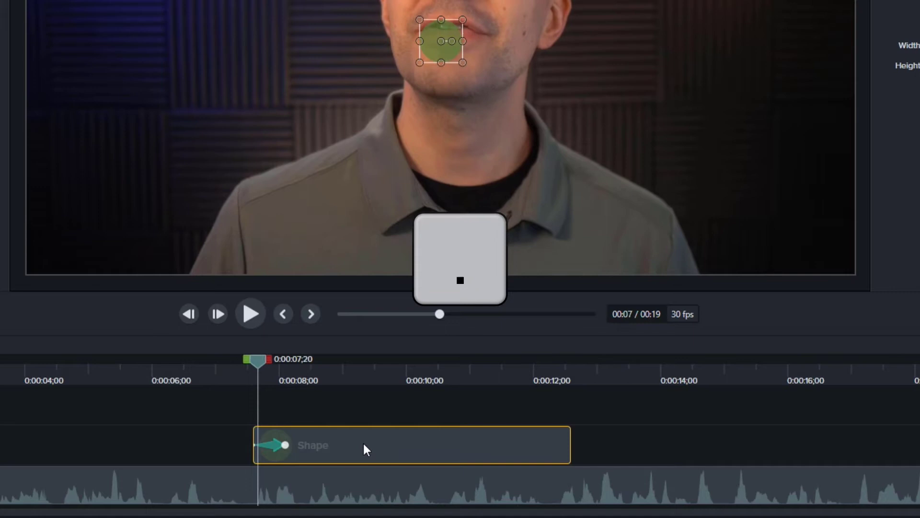
key("ctrl+v")
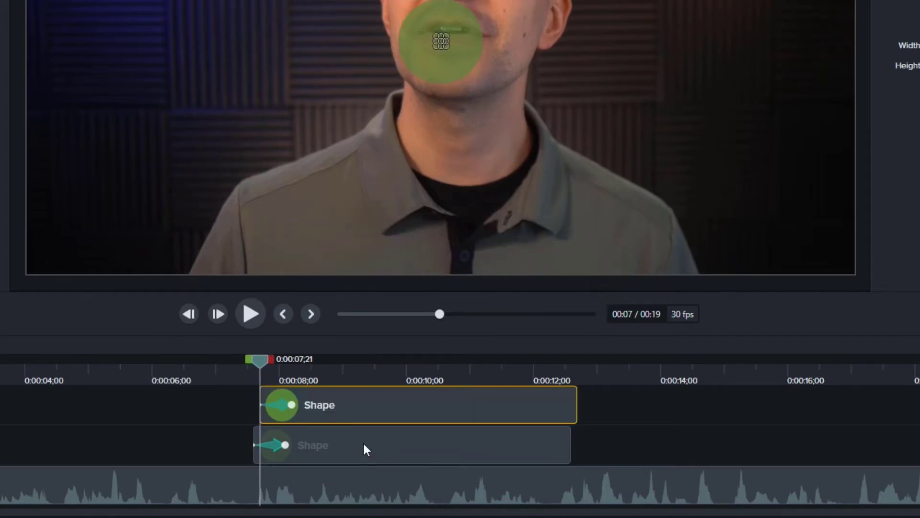
key("period")
key("period")
key("period")
key("ctrl+v")
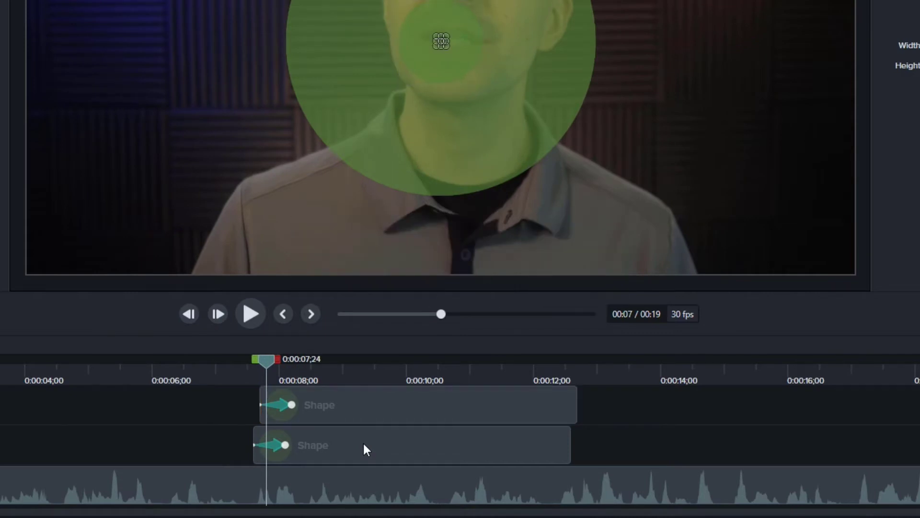
Step: Select the newest circle copy and enable editing all animations together
left_click(379, 413)
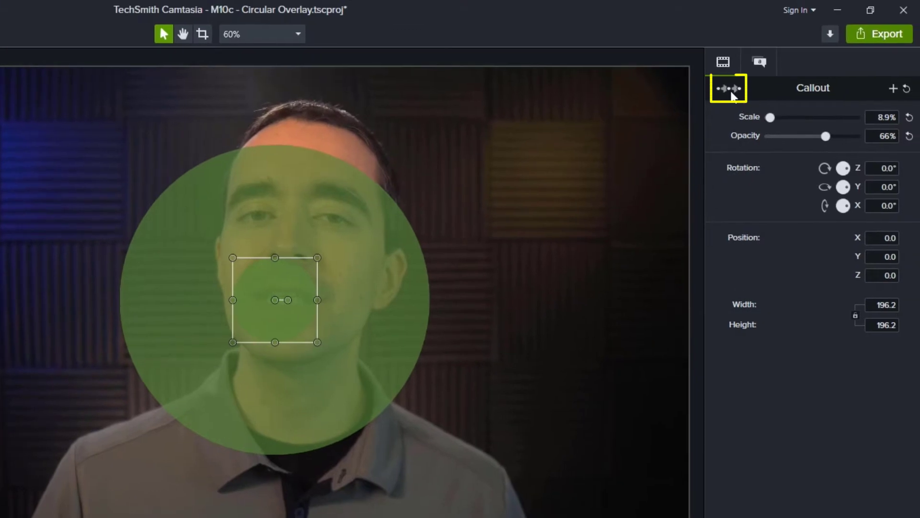
left_click(731, 93)
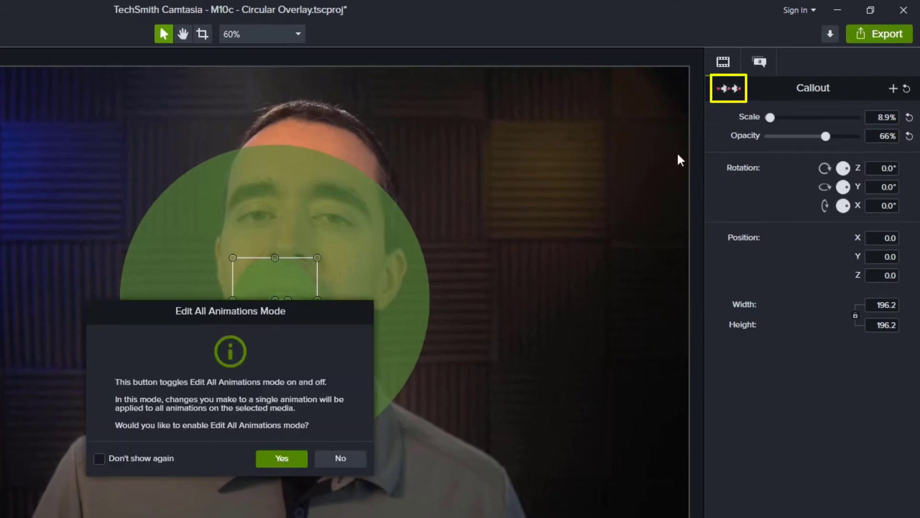
left_click(282, 458)
Step: Make the copy's fill white at 100% opacity, then turn edit-all-animations off
left_click(759, 61)
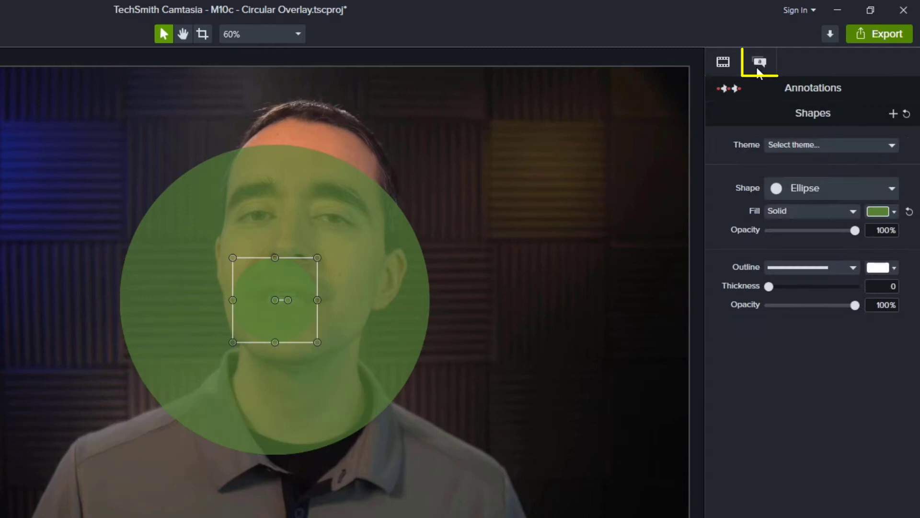
left_click(895, 213)
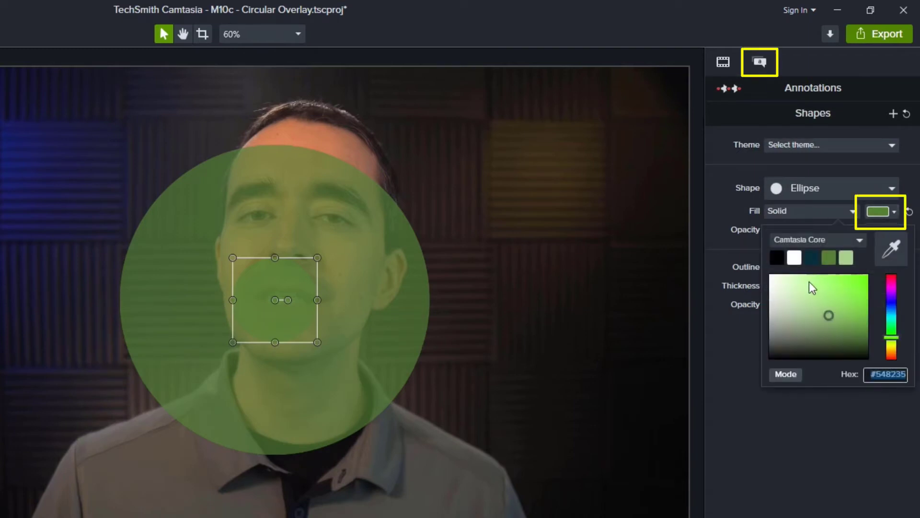
left_click_drag(812, 287, 759, 281)
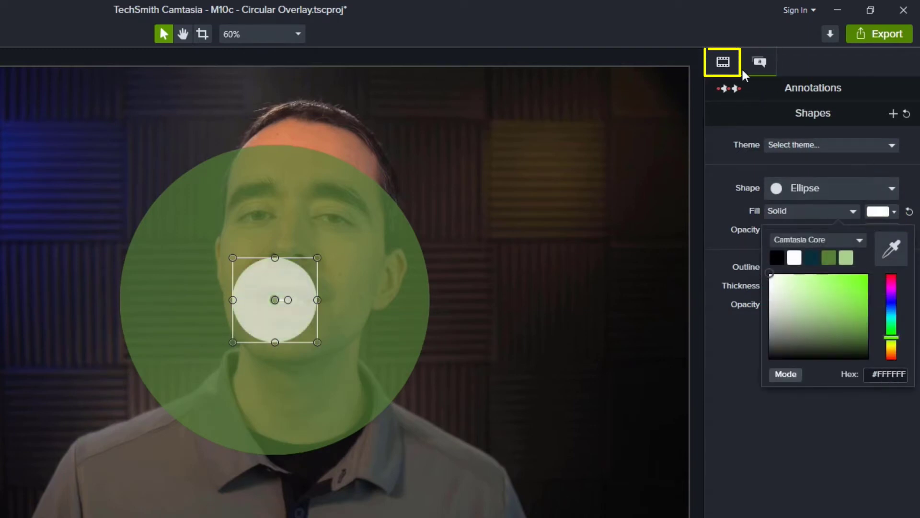
left_click(724, 62)
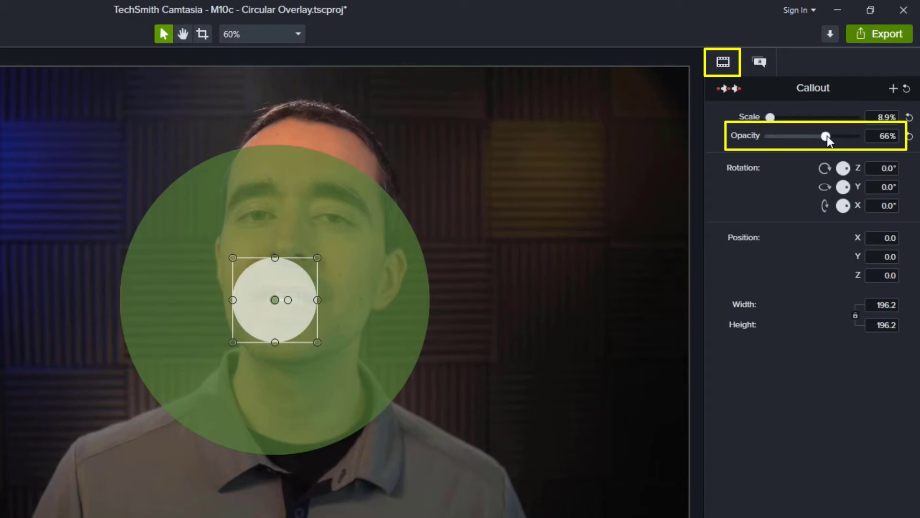
left_click_drag(825, 136, 863, 142)
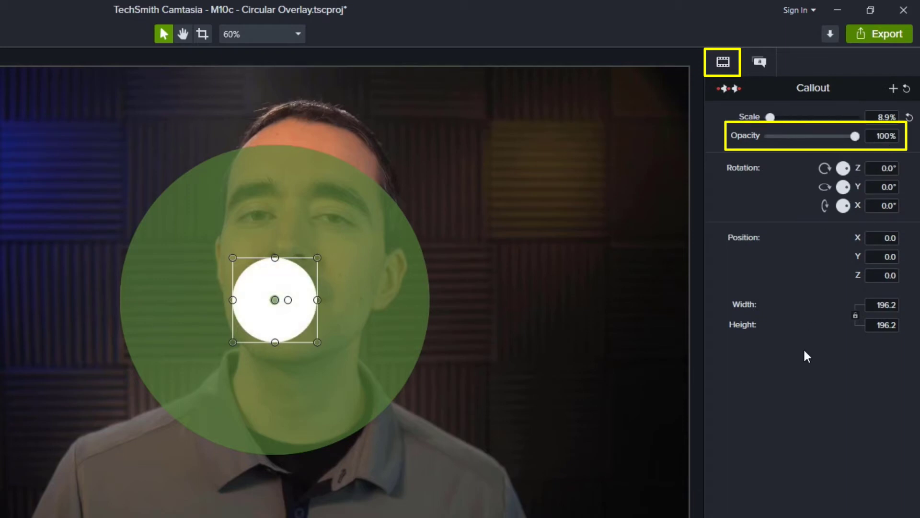
left_click(729, 89)
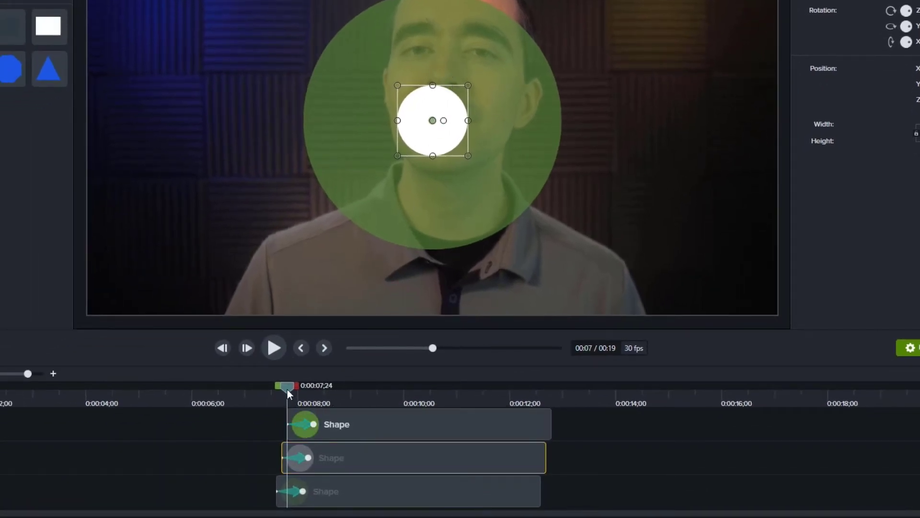
Step: End the Track 3 and Track 4 clips' animations at the playhead near 0:00:08
mouse_move(292, 390)
left_mouse_down()
mouse_move(357, 396)
mouse_move(301, 394)
left_mouse_up()
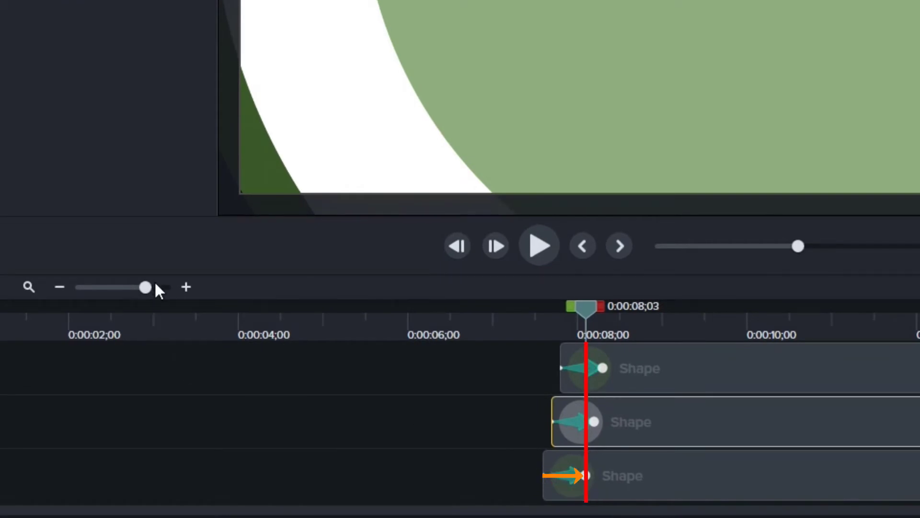
left_click_drag(148, 286, 170, 292)
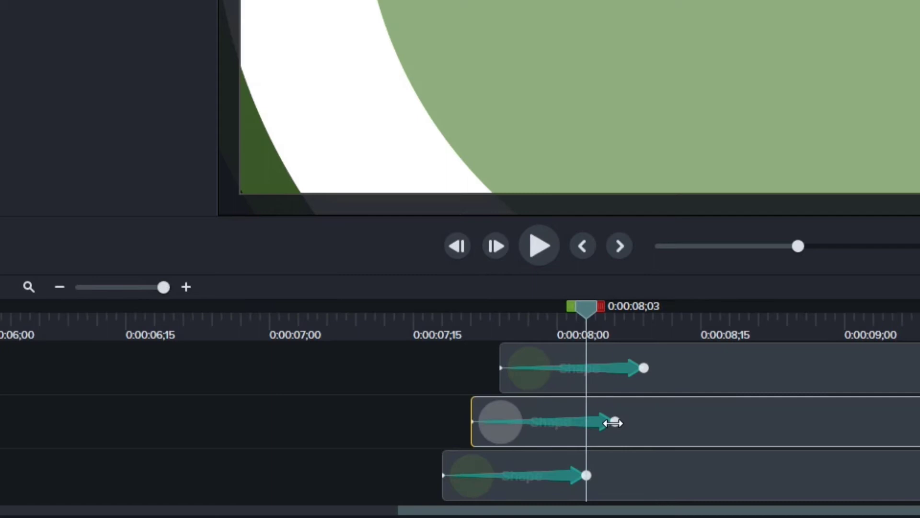
left_click_drag(614, 423, 587, 422)
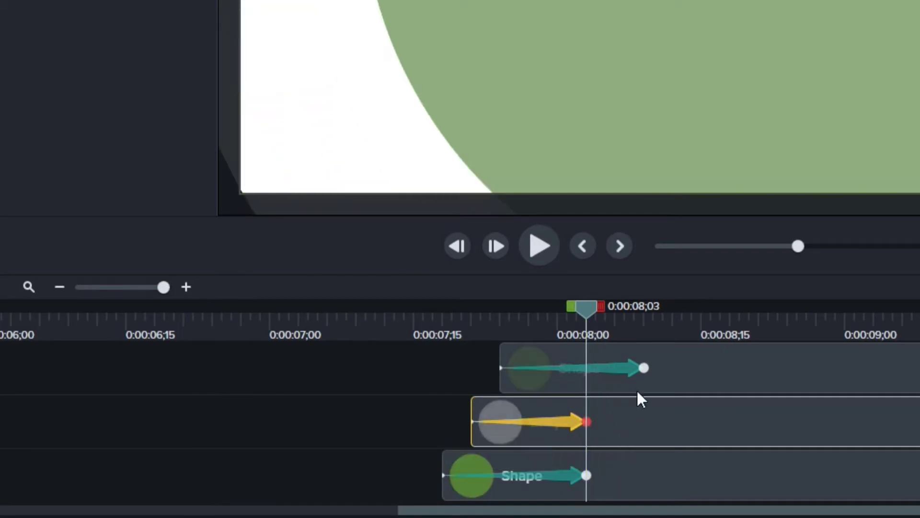
left_click_drag(644, 367, 586, 375)
Step: Scale the white Track 3 circle to 75% and the green Track 4 circle to 66%
left_click(693, 479)
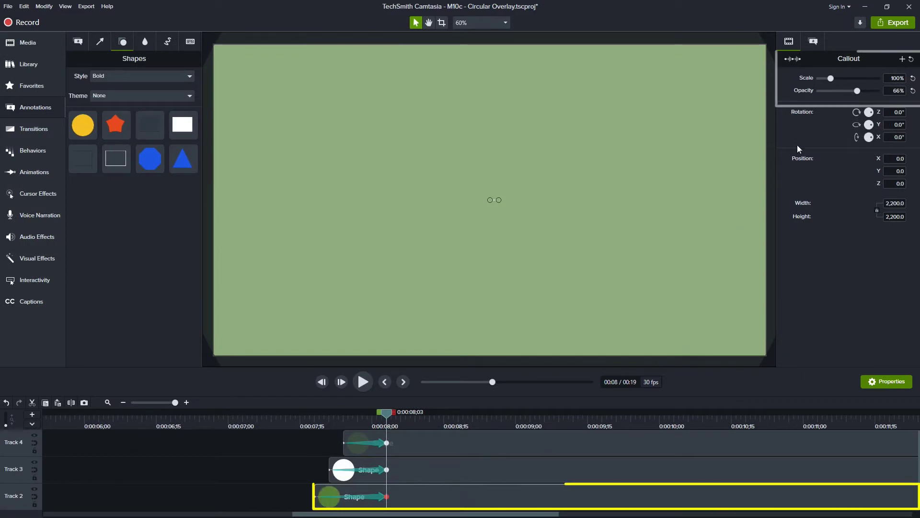
left_click(438, 474)
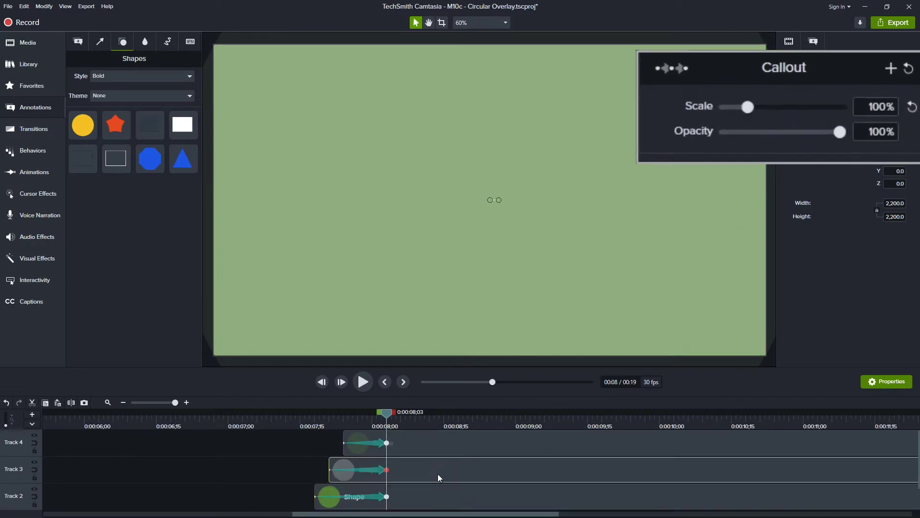
left_click(862, 107)
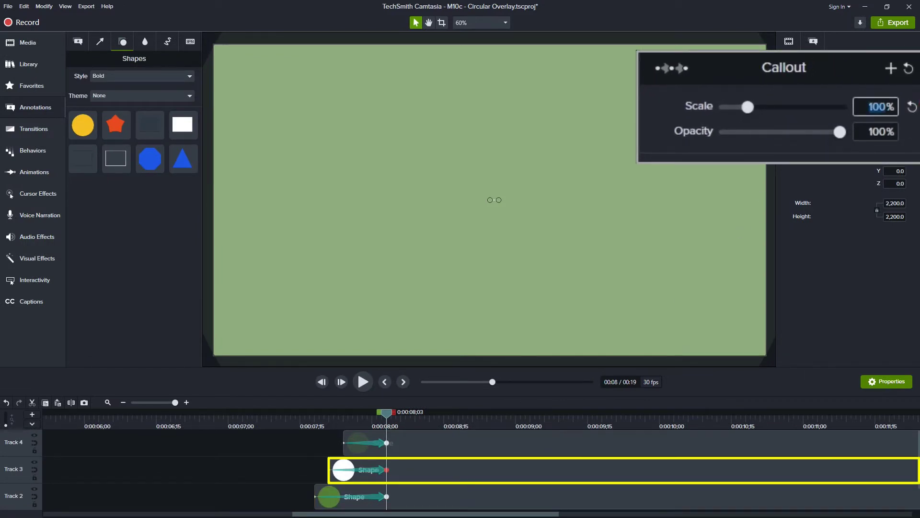
key("Return")
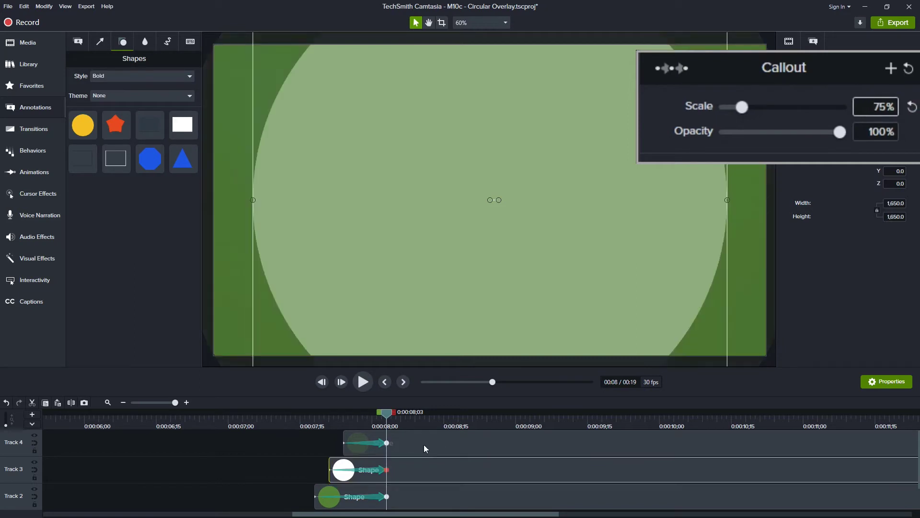
left_click(453, 439)
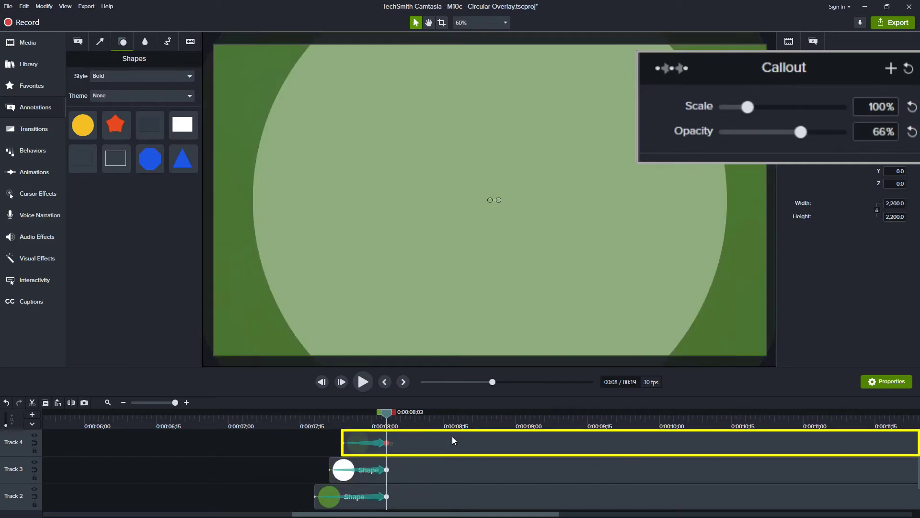
left_click(867, 106)
type("66")
key("Return")
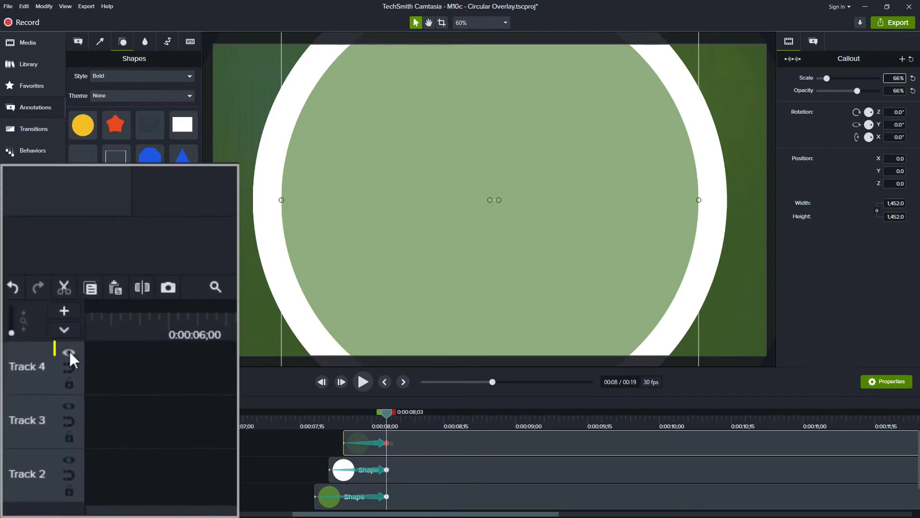
Step: Set Track 4 to an Alpha Invert track matte and play the animation back to check
left_click(67, 352)
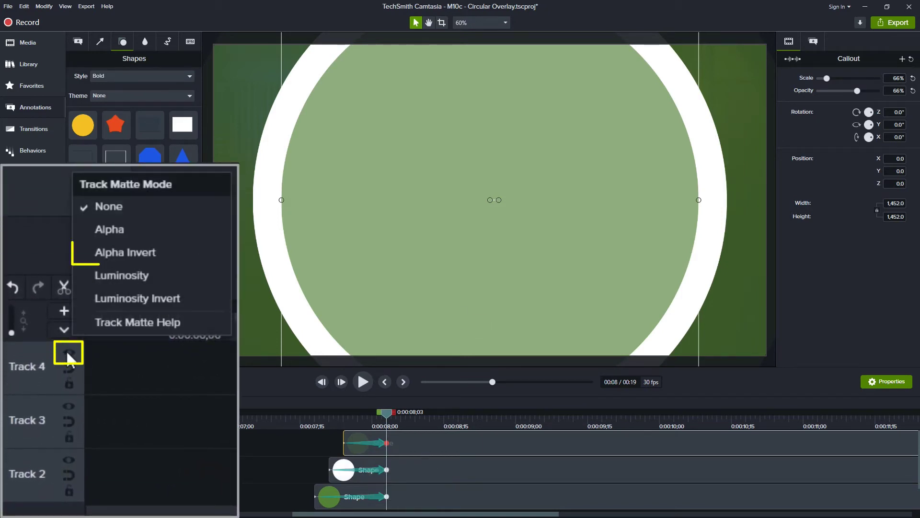
left_click(166, 252)
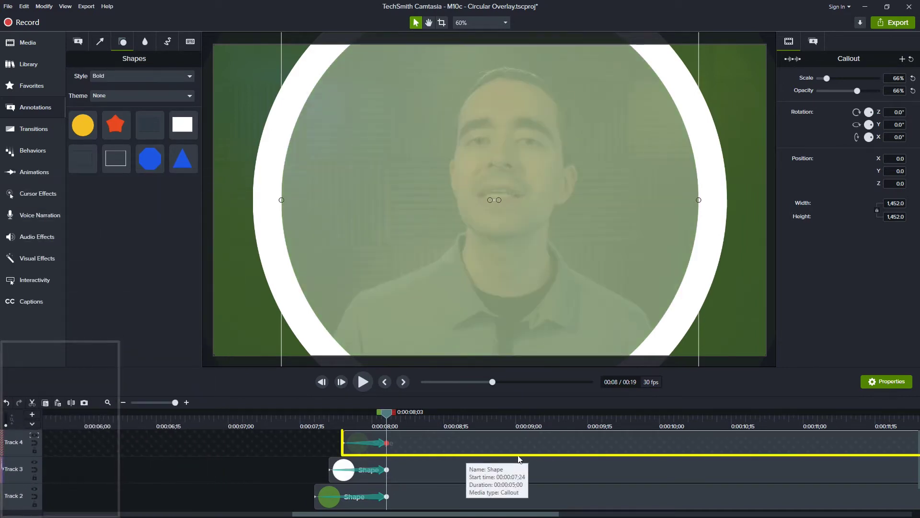
left_click(299, 422)
key("space")
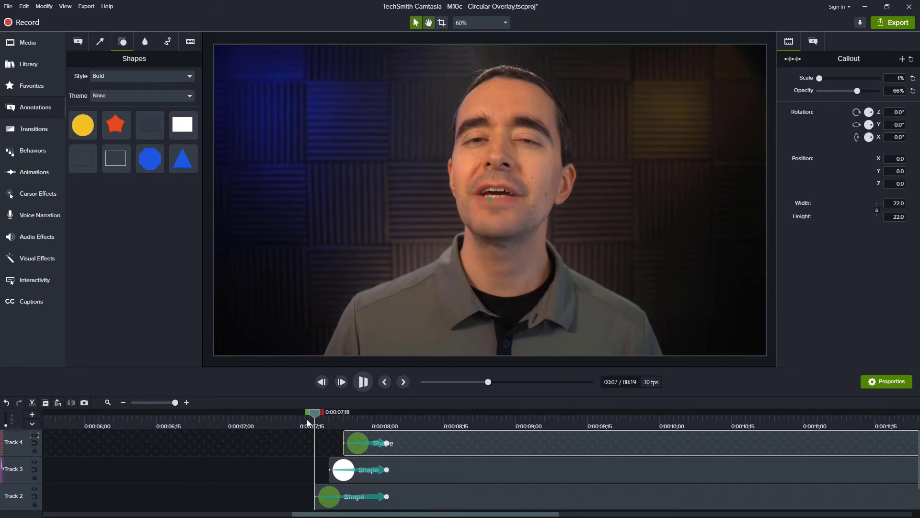
key("space")
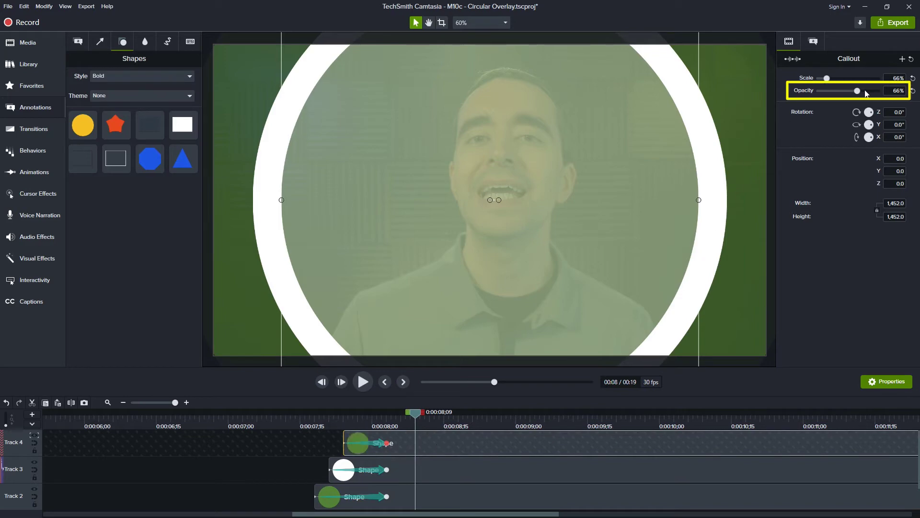
Step: Raise the top circle's opacity to 100%, preview the animation, and return to about 0:00:08;03
left_click_drag(858, 91, 905, 94)
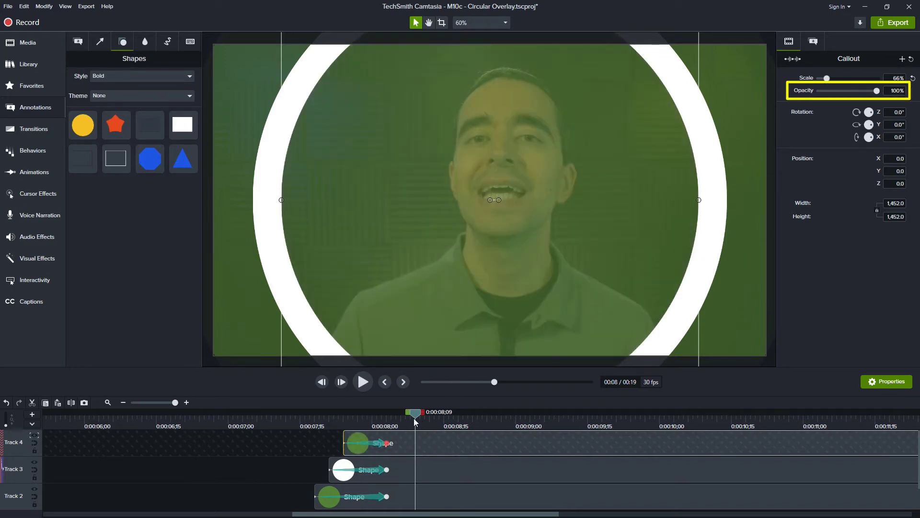
left_click_drag(415, 416, 343, 421)
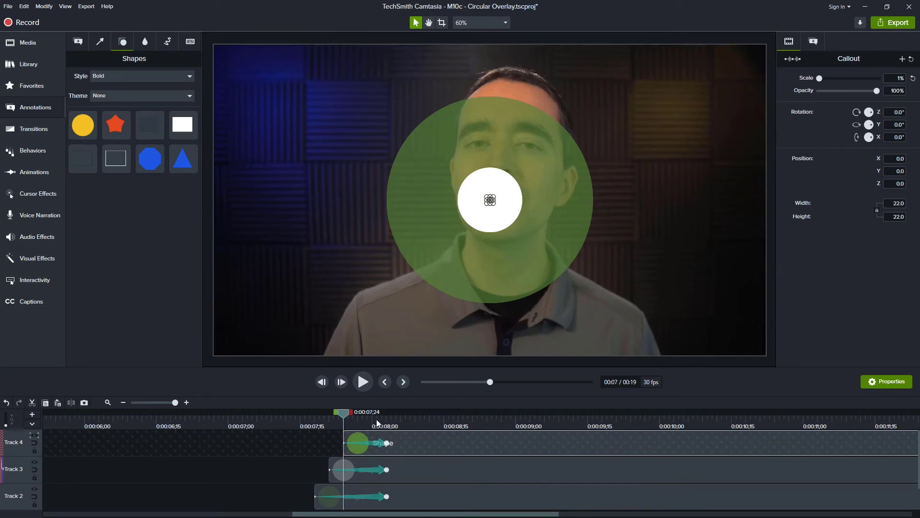
left_click_drag(377, 423, 302, 416)
key("space")
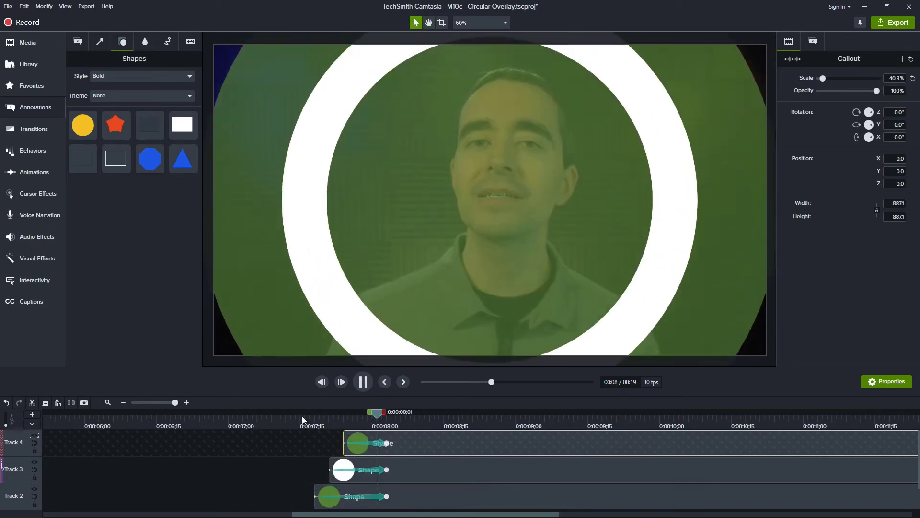
key("space")
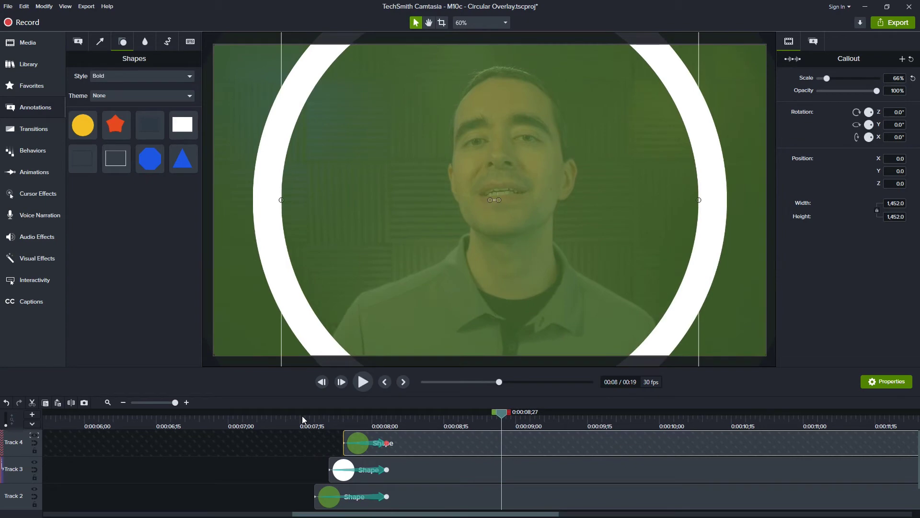
left_click_drag(507, 416, 393, 417)
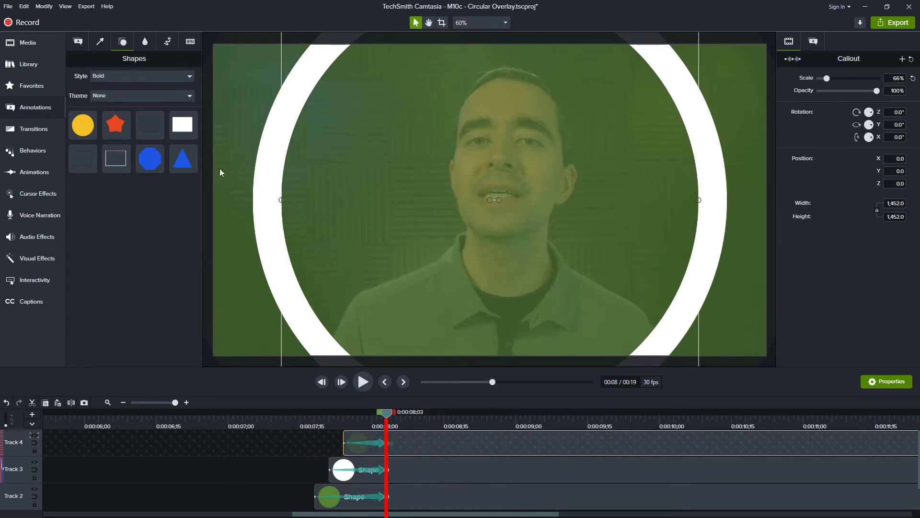
Step: Add the Camtasia Pro library's 'Text reveal - rectangle' asset to the timeline at the playhead
left_click(28, 64)
left_click(110, 60)
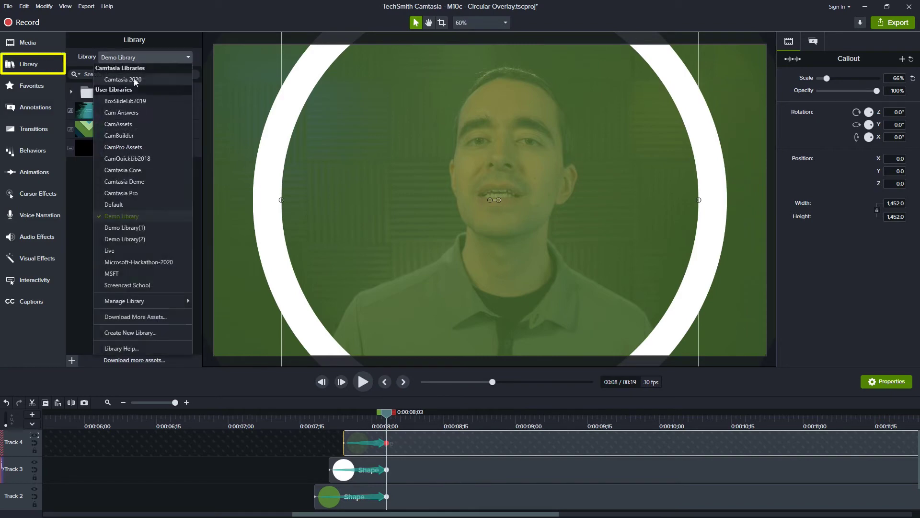
left_click(131, 192)
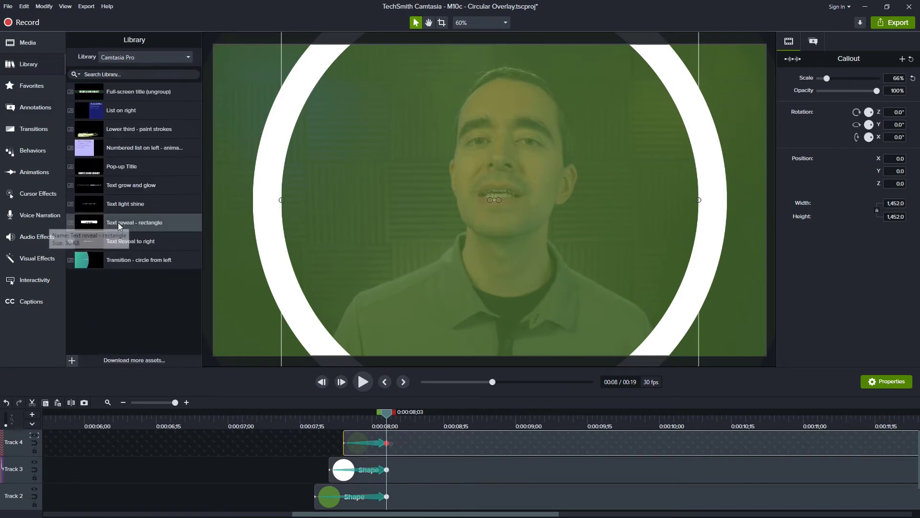
right_click(118, 223)
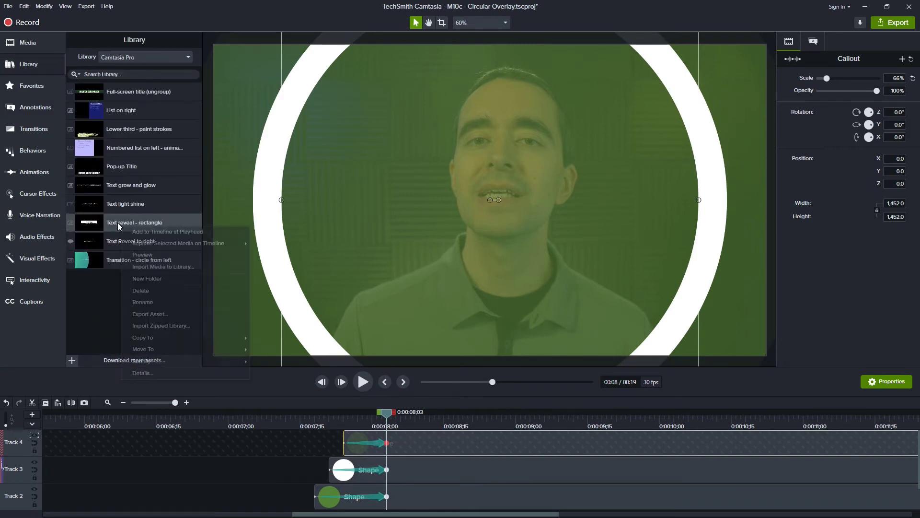
left_click(155, 232)
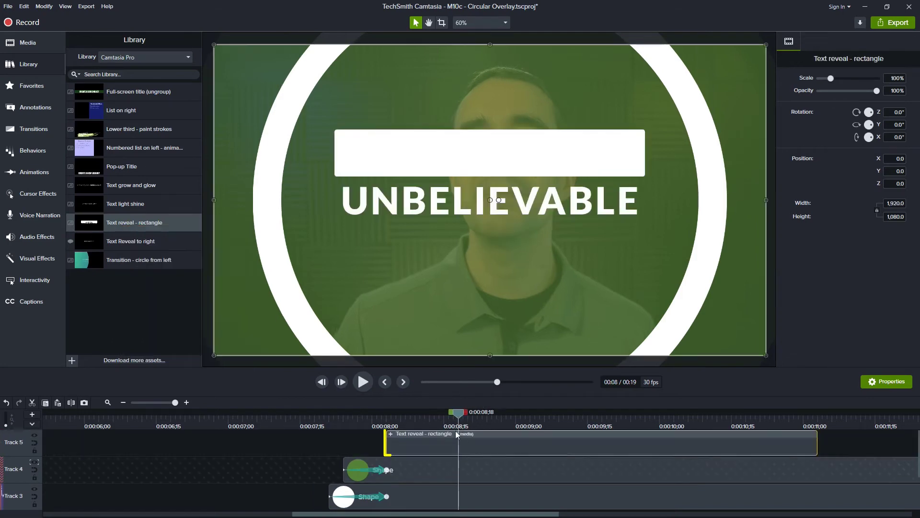
Step: Add an animation to the text reveal clip and shorten it to 15 frames
left_click_drag(419, 416, 489, 416)
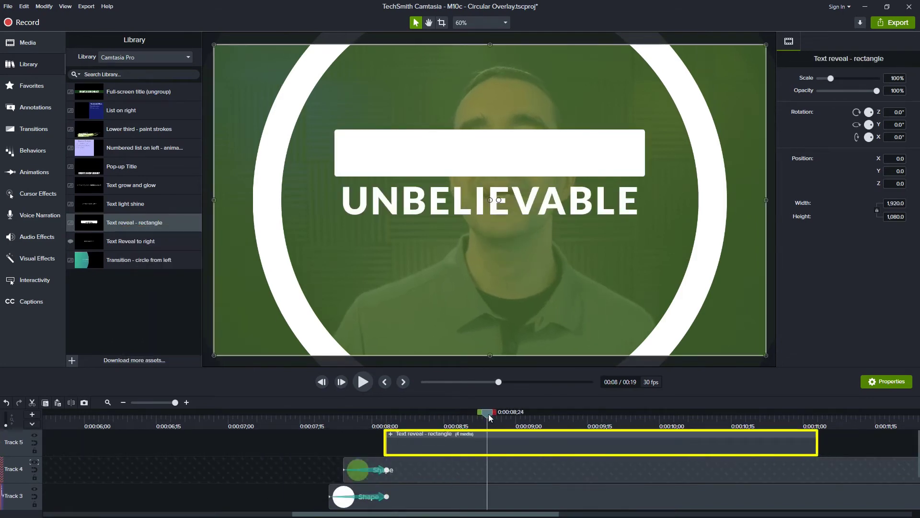
key("shift+a")
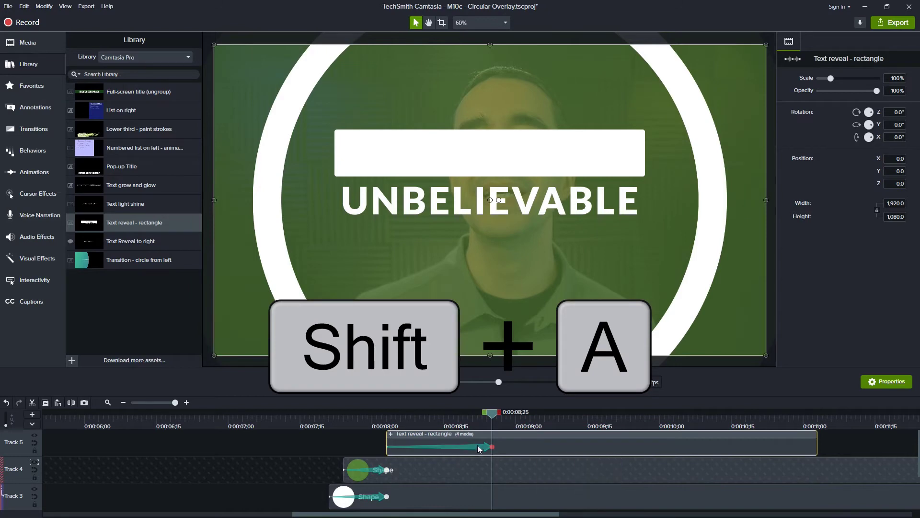
left_click_drag(484, 449, 475, 450)
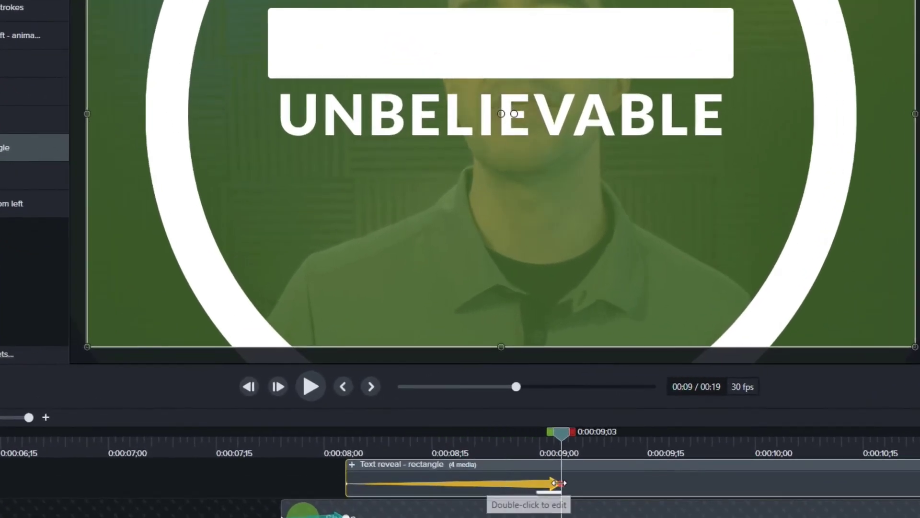
left_click_drag(436, 483, 453, 482)
Step: At 8;03, crop the UNBELIEVABLE title from both sides down to nothing
left_click_drag(454, 431, 347, 438)
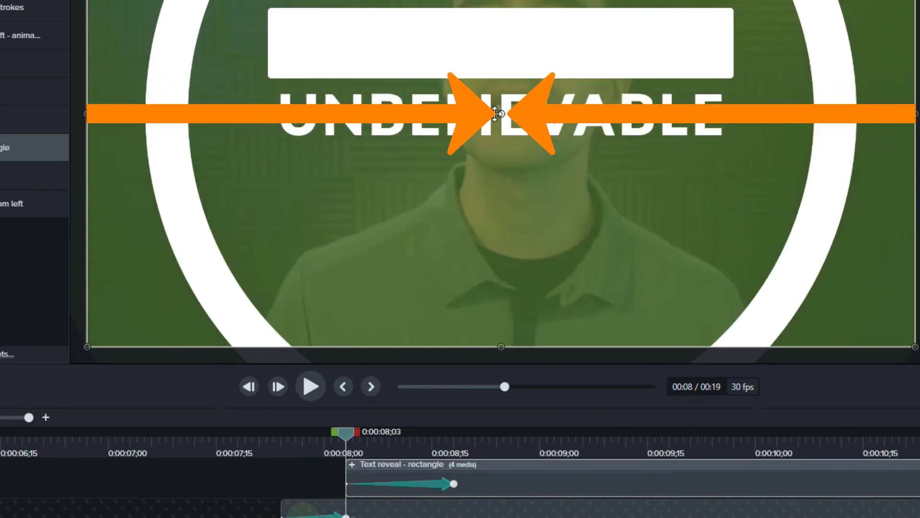
key("alt")
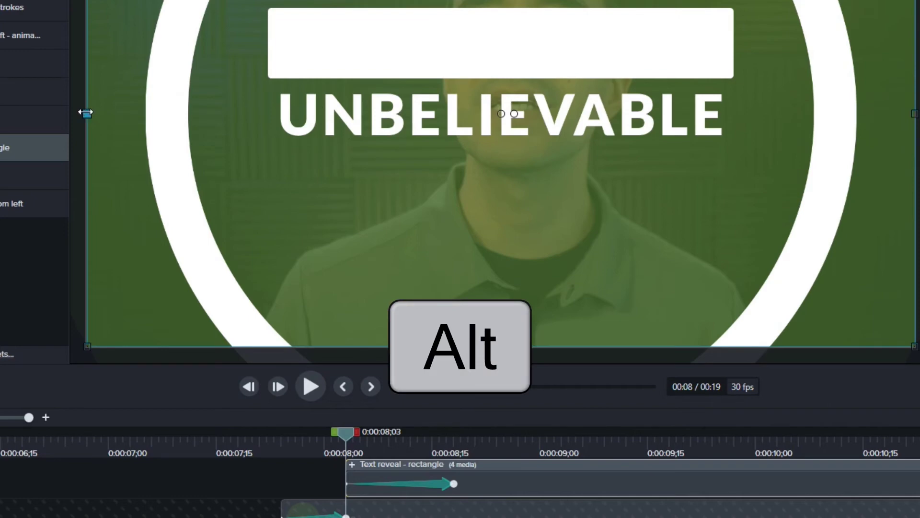
left_click_drag(86, 113, 500, 116)
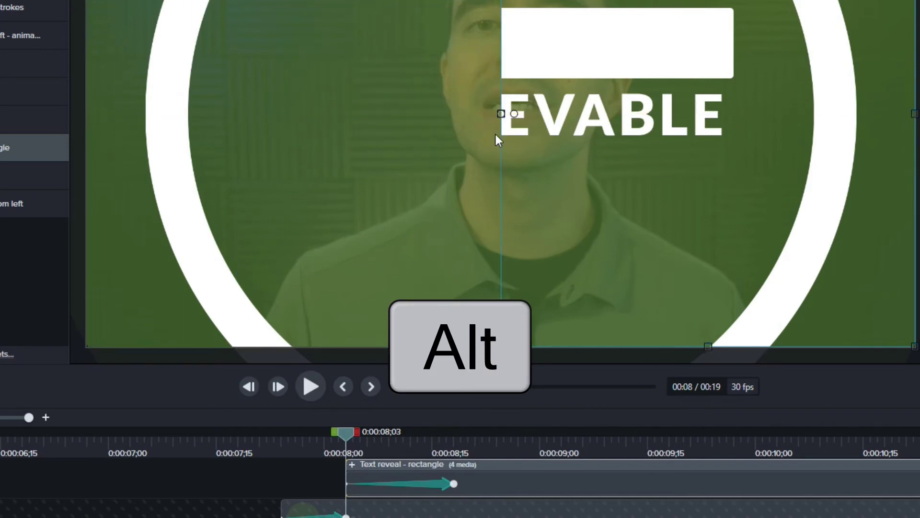
left_click_drag(912, 113, 492, 107)
key("alt")
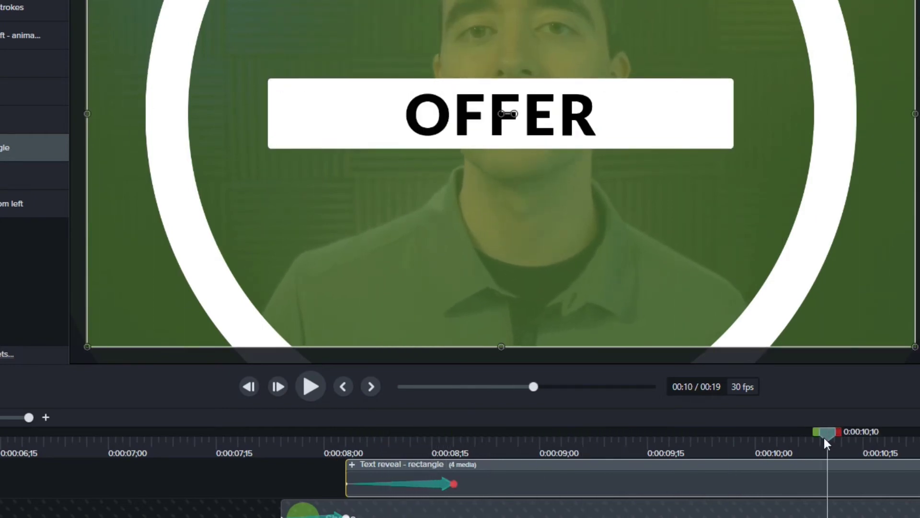
left_click_drag(825, 438, 891, 433)
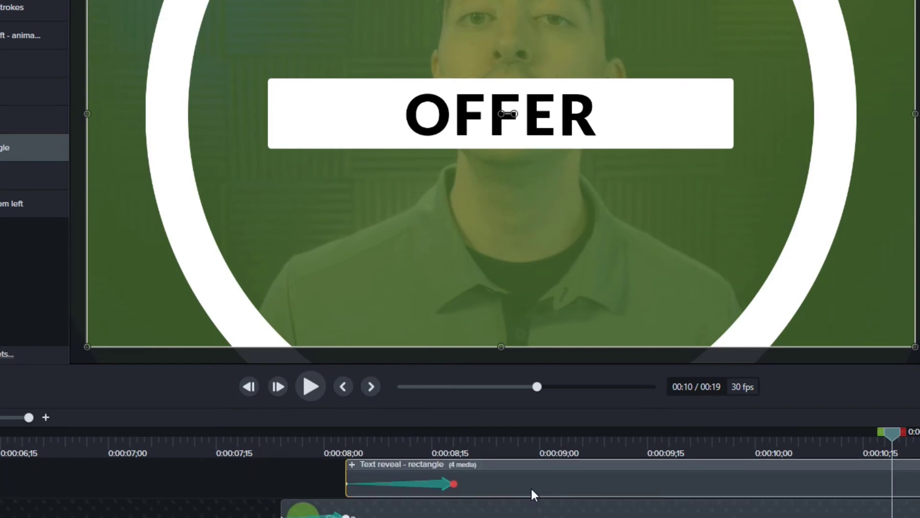
left_click(322, 443)
key("space")
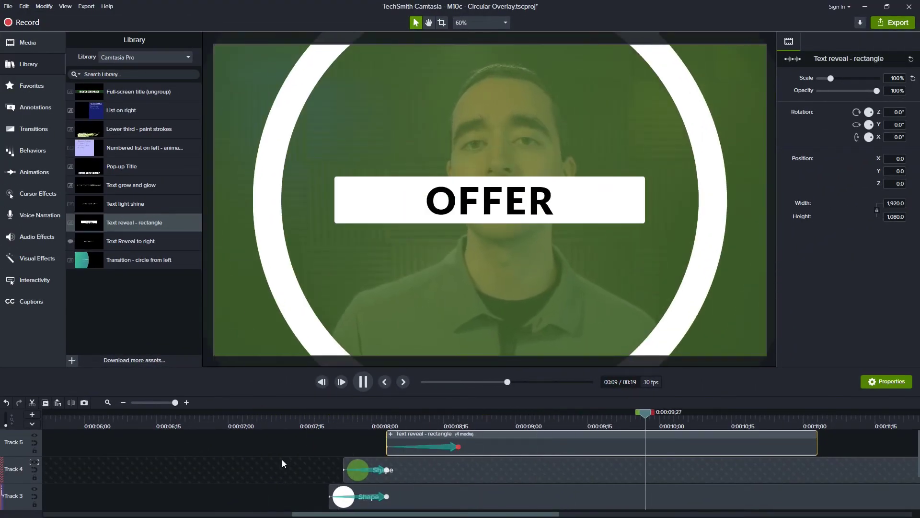
left_click_drag(699, 416, 800, 416)
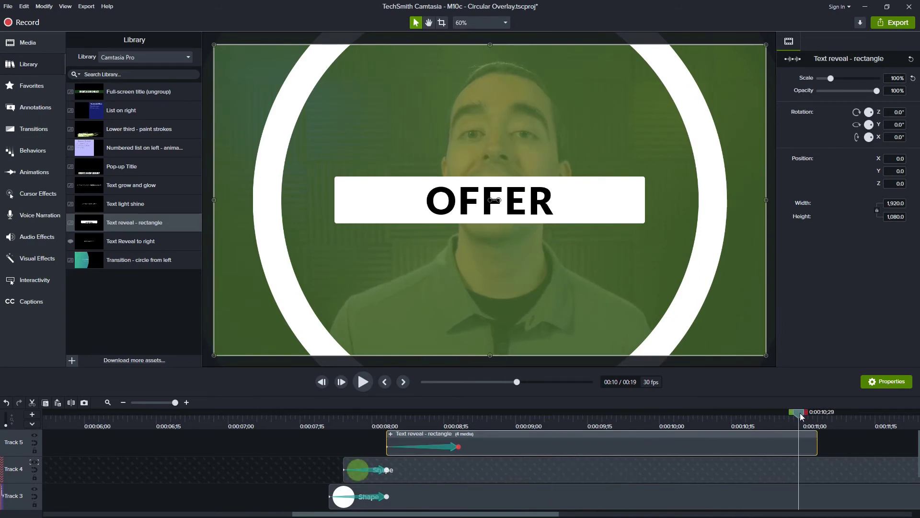
left_click_drag(809, 418, 816, 416)
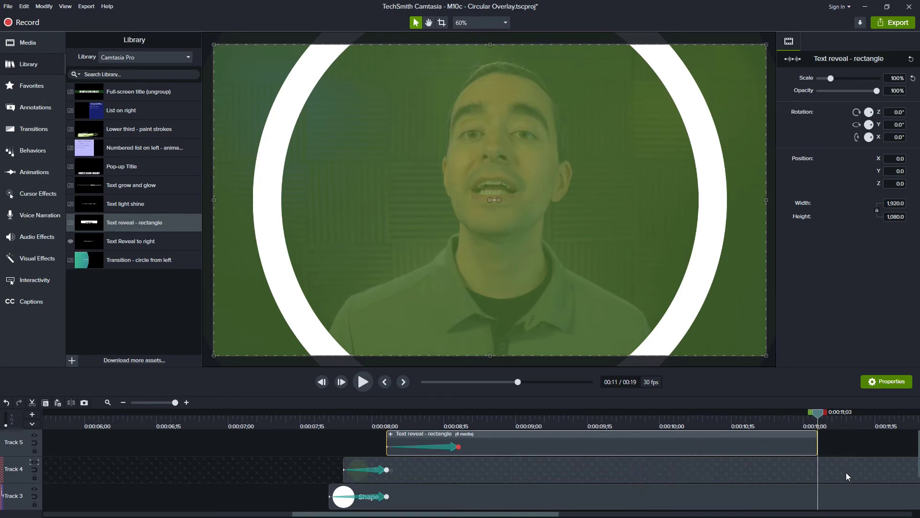
Step: Select the text reveal and circle clips and apply the Restore animation to them
left_click_drag(836, 440, 786, 472)
scroll(795, 456, "down", 2)
scroll(678, 475, "up", 2)
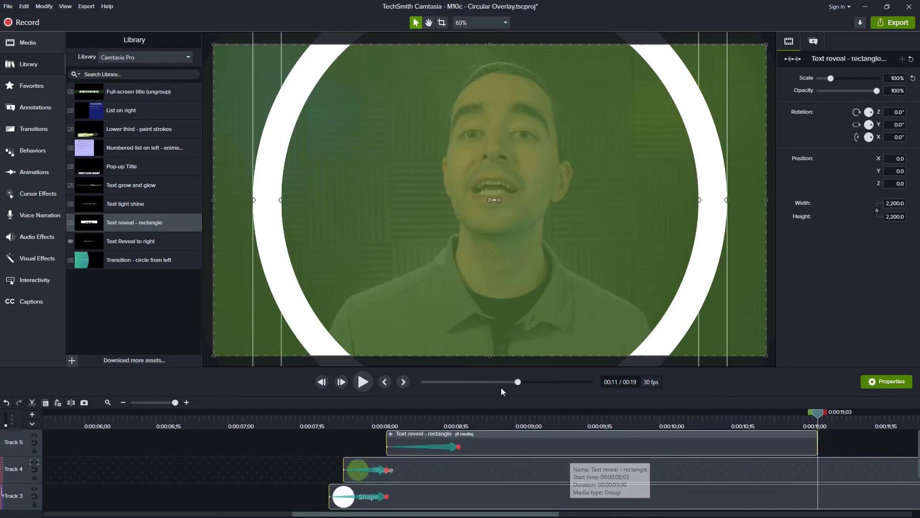
left_click(41, 171)
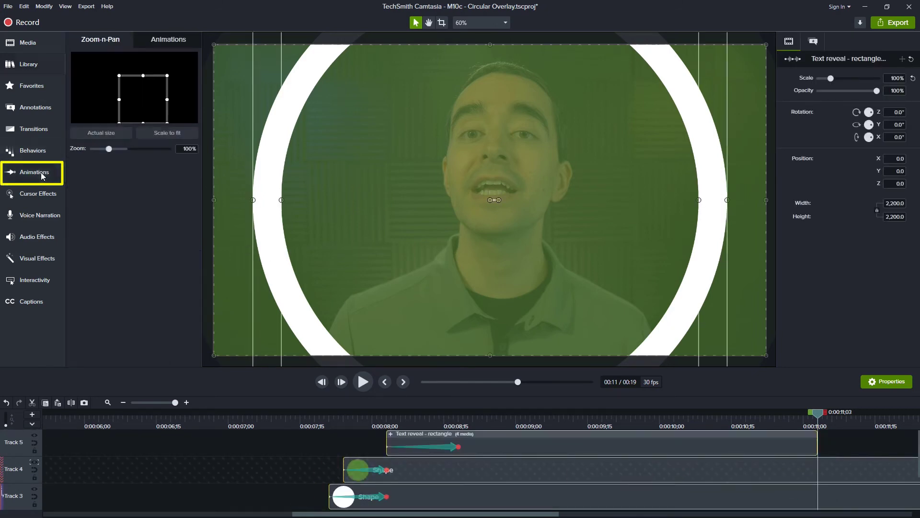
left_click(169, 41)
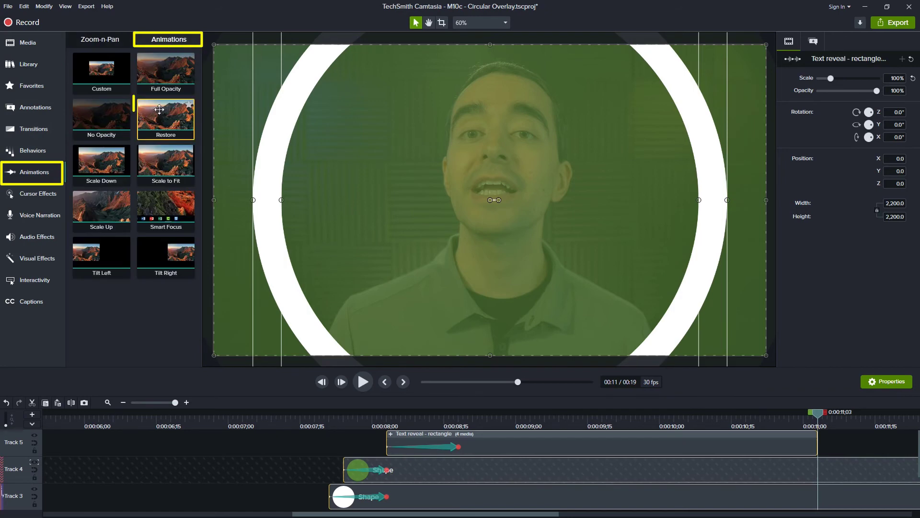
left_click_drag(159, 116, 815, 475)
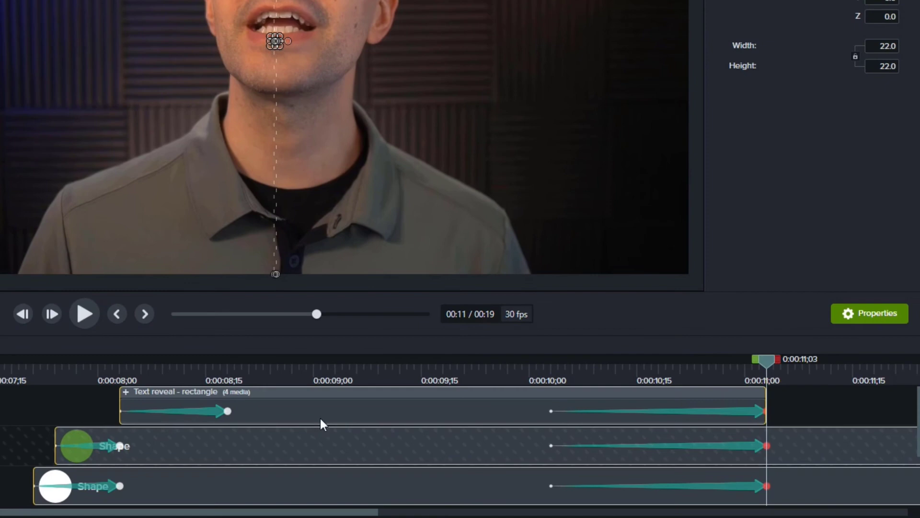
Step: Move the text reveal's Restore start to 10;15 and shorten both circles' Restore animations
left_click_drag(552, 411, 660, 413)
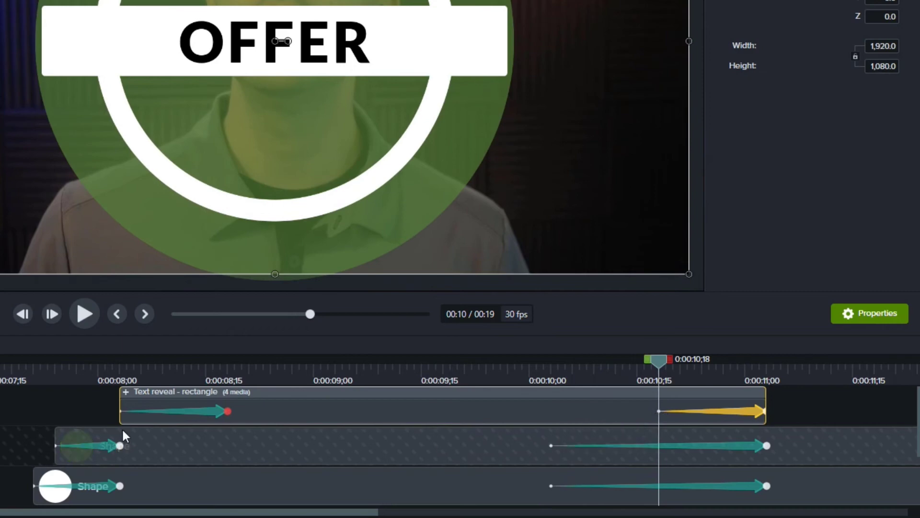
left_click(120, 378)
left_click(120, 442)
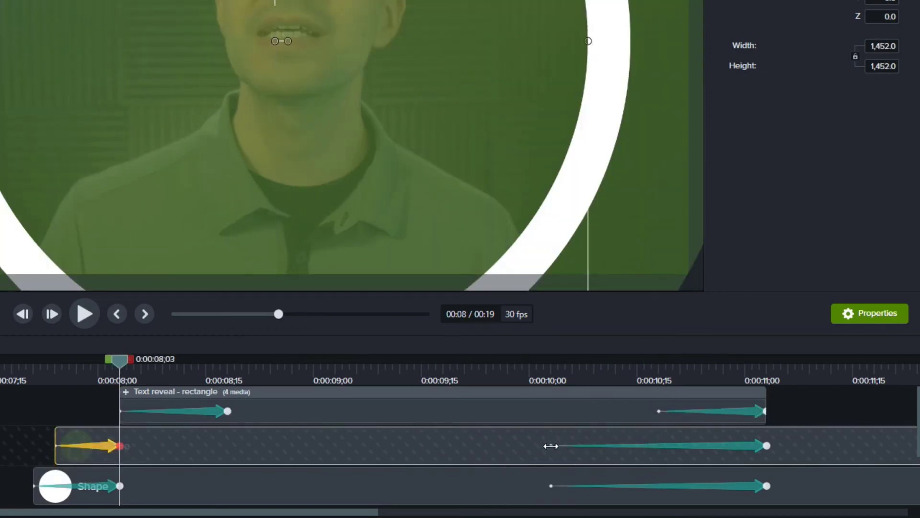
left_click_drag(550, 446, 698, 446)
left_click_drag(551, 485, 664, 457)
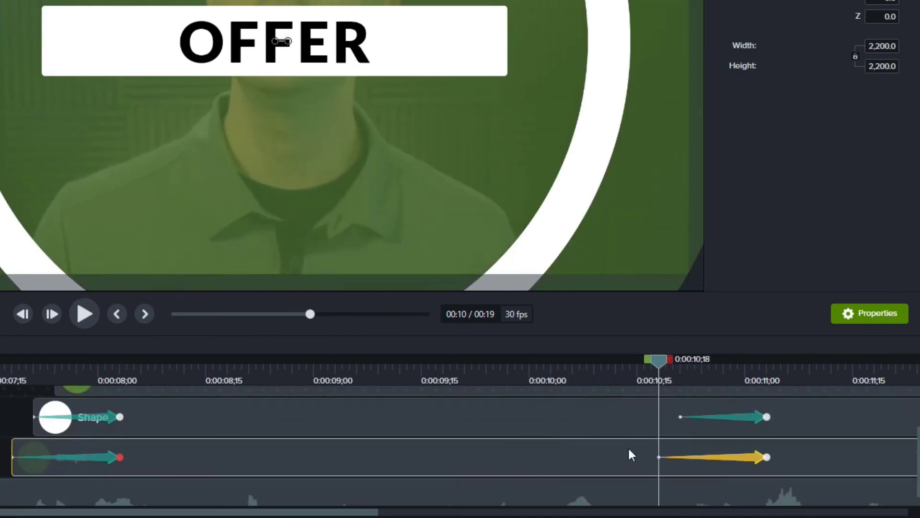
scroll(612, 447, "up", 2)
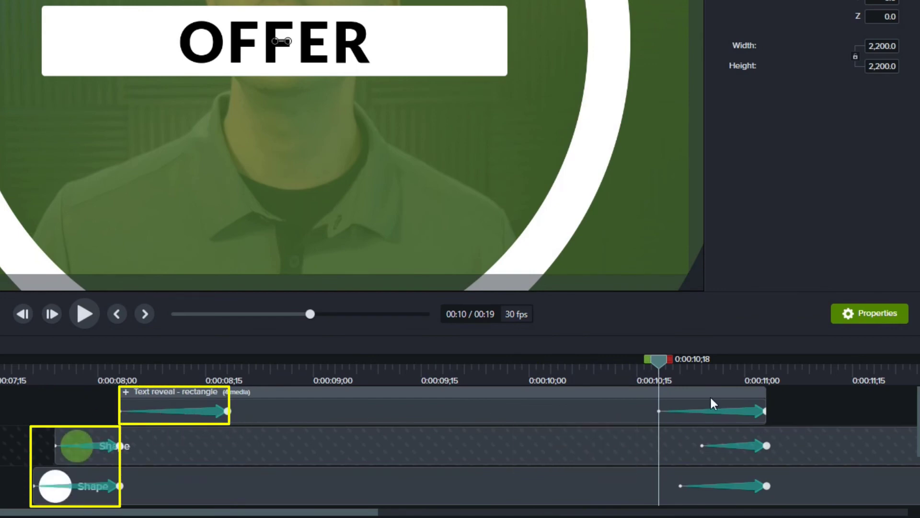
Step: Drag the middle and bottom circles' Restore animations so each starts at 0:00:11;00
left_click(743, 445)
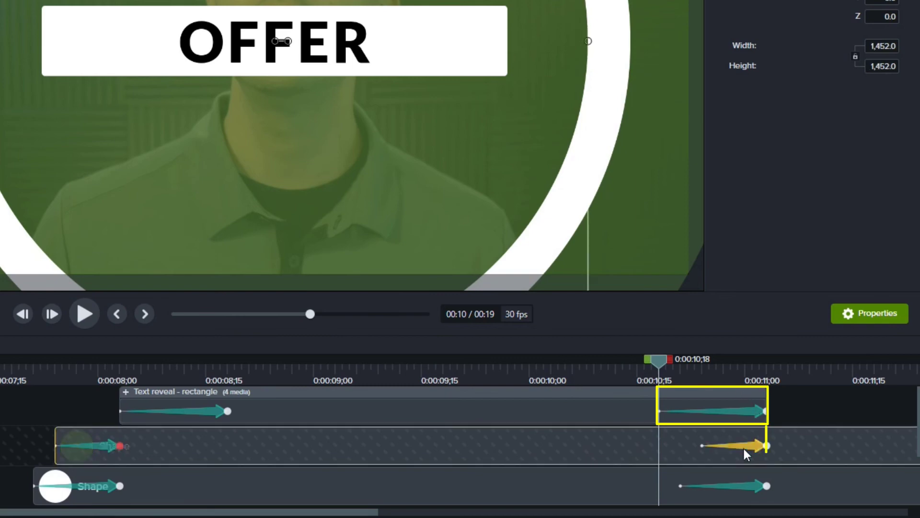
left_click_drag(743, 446, 801, 448)
left_click(746, 486)
left_click_drag(746, 486, 838, 483)
scroll(788, 458, "down", 2)
scroll(774, 455, "down", 1)
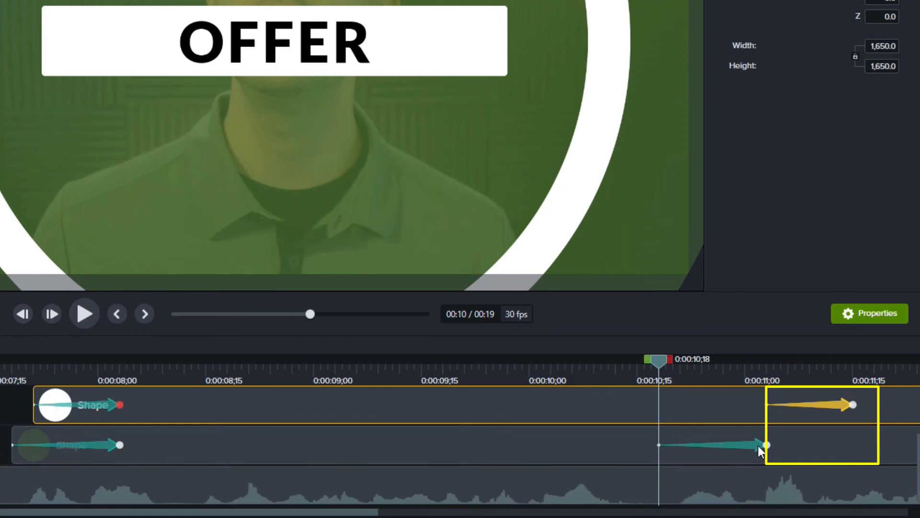
left_click(759, 451)
left_click_drag(738, 446, 848, 455)
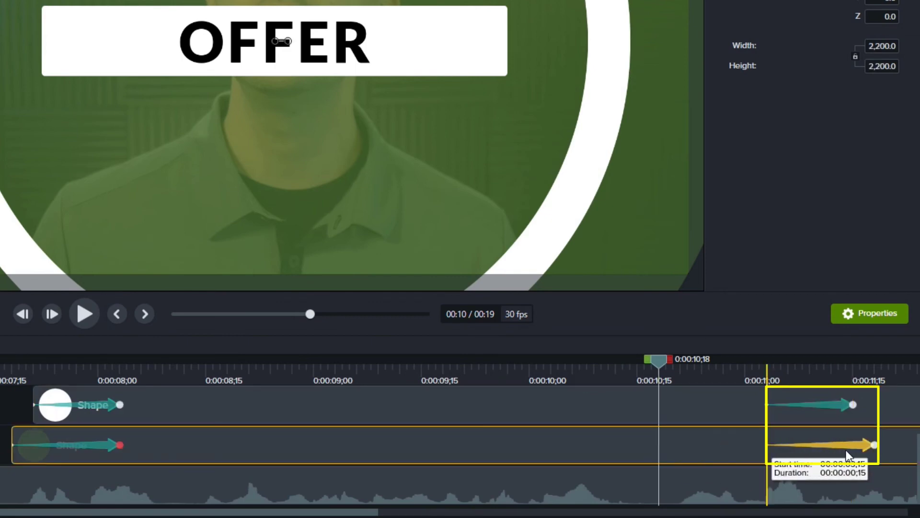
scroll(651, 448, "up", 3)
scroll(651, 447, "down", 2)
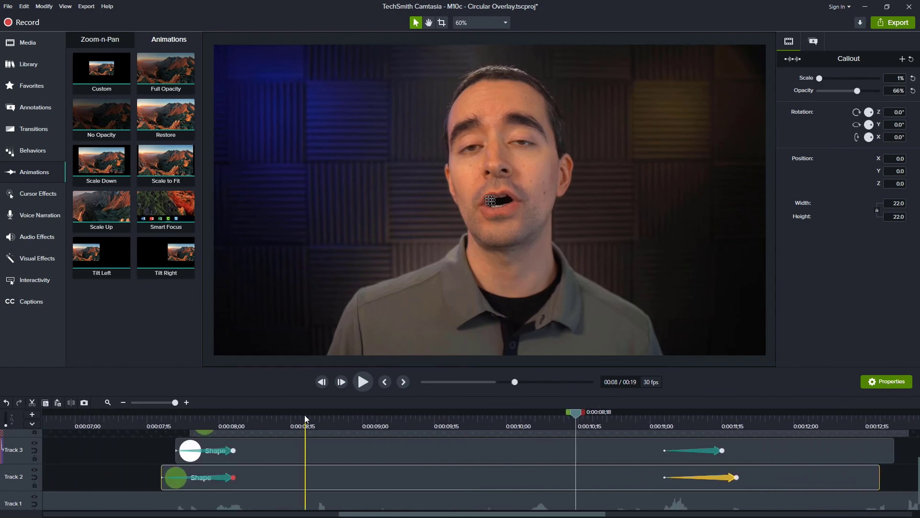
left_click_drag(304, 415, 733, 465)
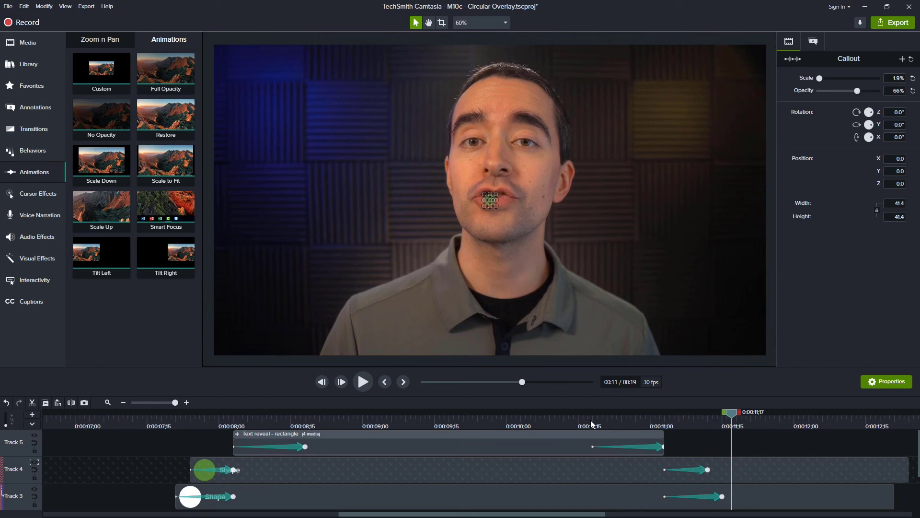
Step: Trim the bottom, top and middle overlay clips to end where their Restore animations finish
left_click(787, 421)
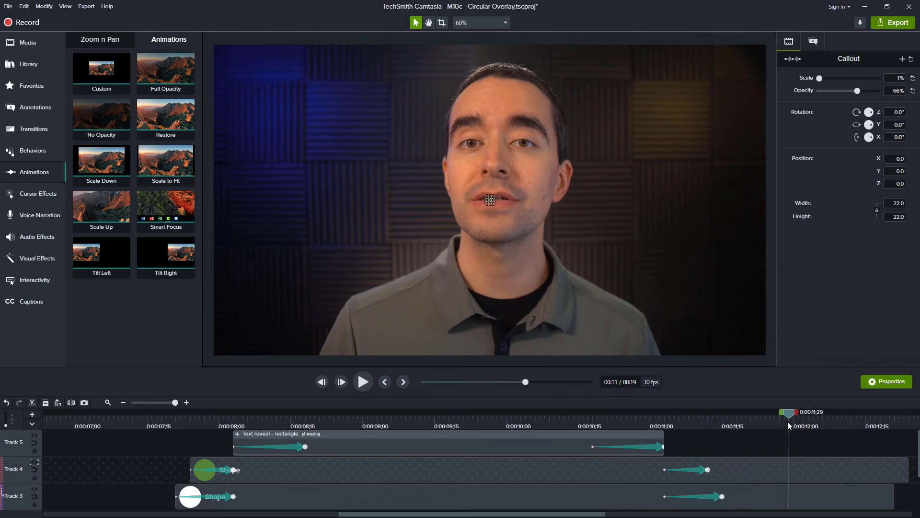
scroll(786, 462, "down", 2)
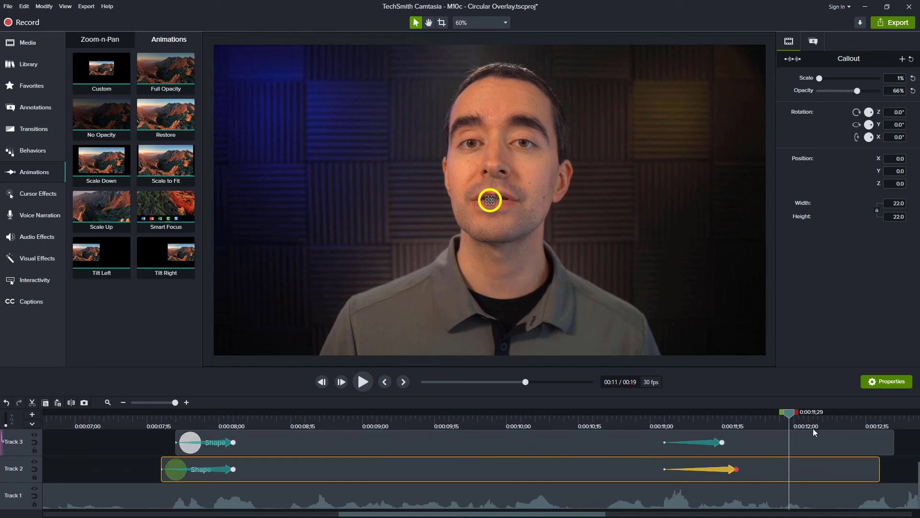
left_click_drag(880, 469, 736, 469)
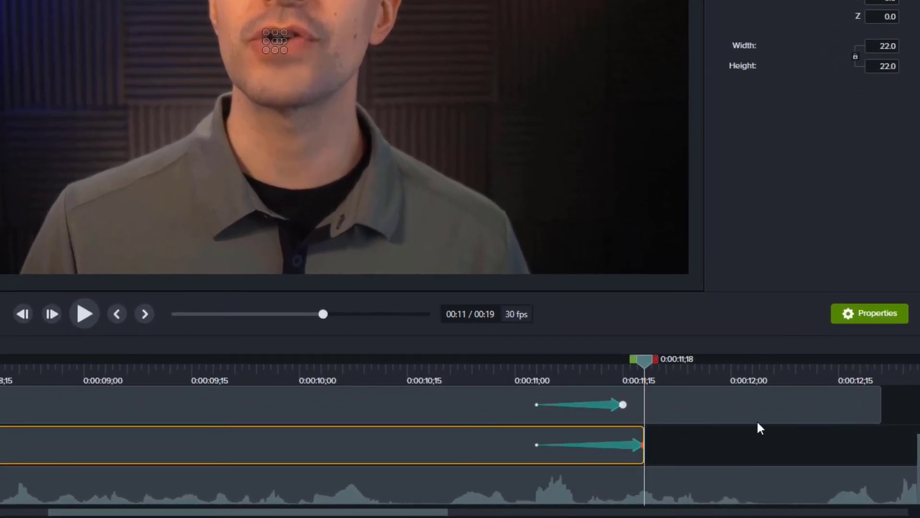
left_click(777, 412)
left_click_drag(880, 405, 617, 408)
scroll(670, 437, "up", 2)
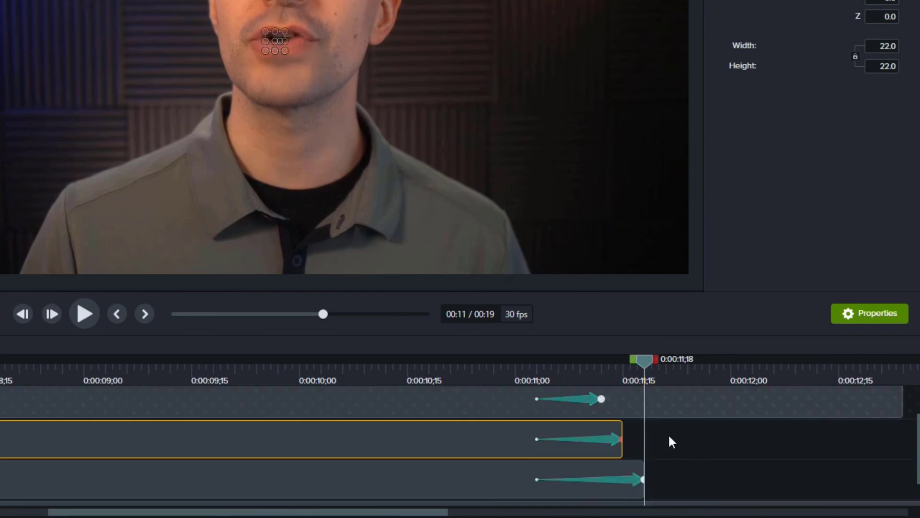
left_click_drag(903, 445, 600, 445)
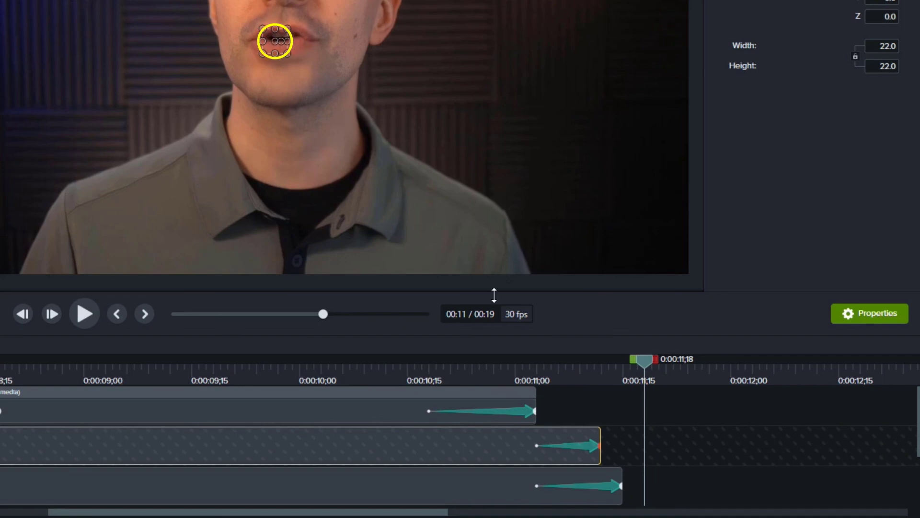
left_click(85, 313)
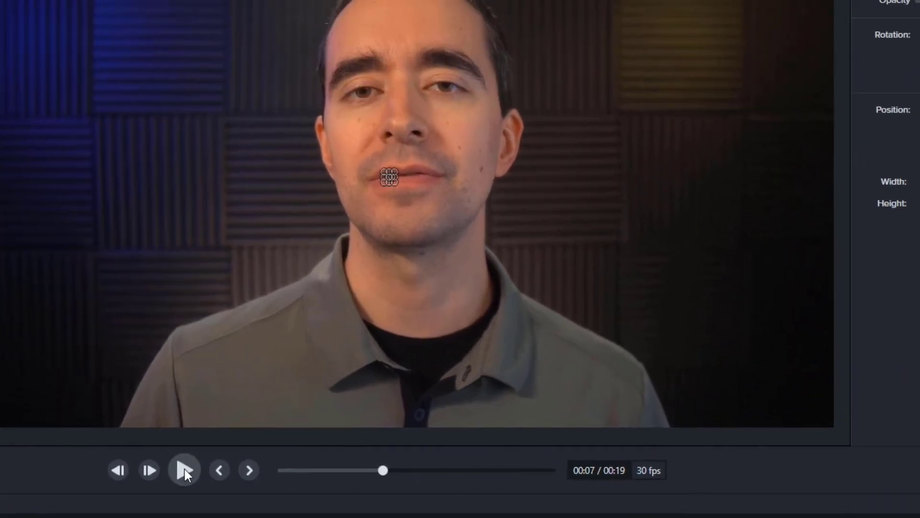